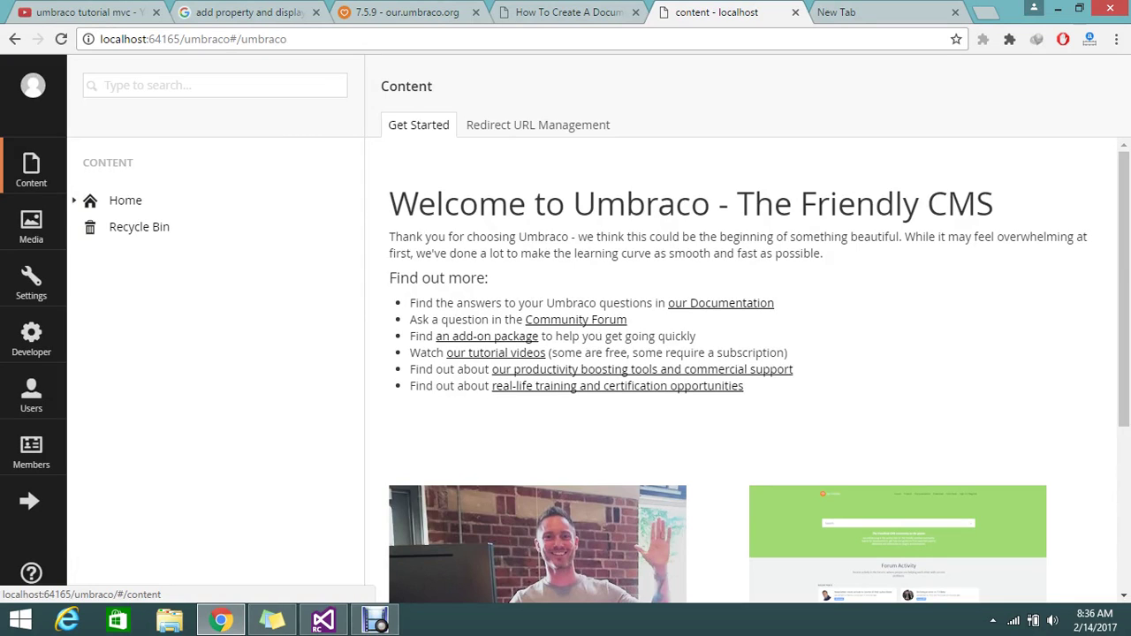
# Expand the Home node in the content tree, open it and review its properties, including document type and template.
pyautogui.click(74, 201)
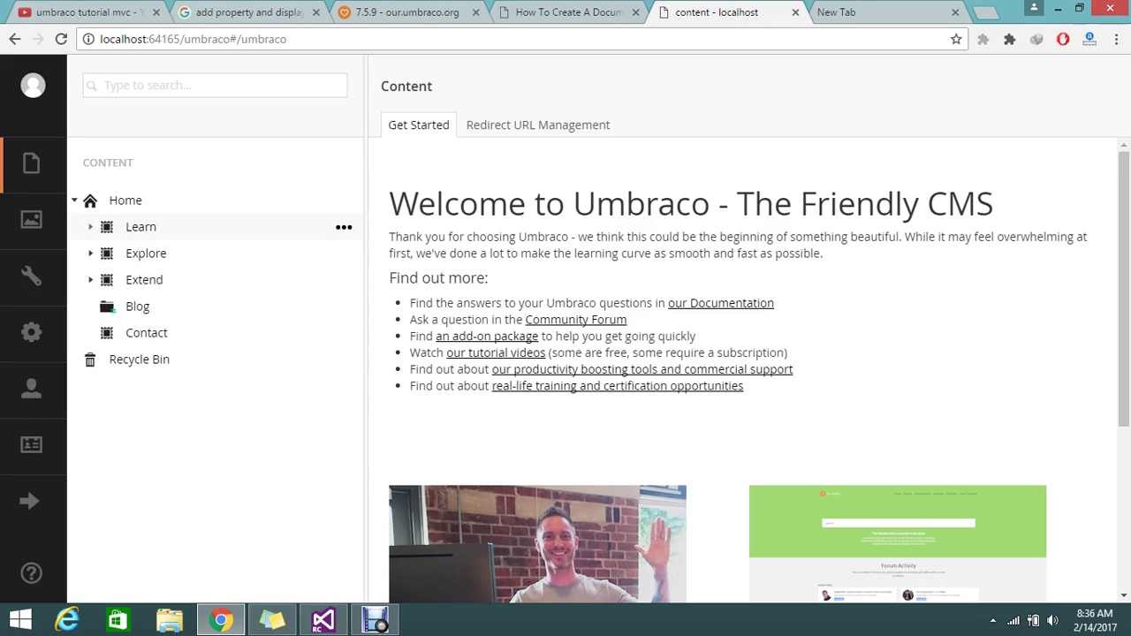
pyautogui.click(90, 226)
pyautogui.click(90, 226)
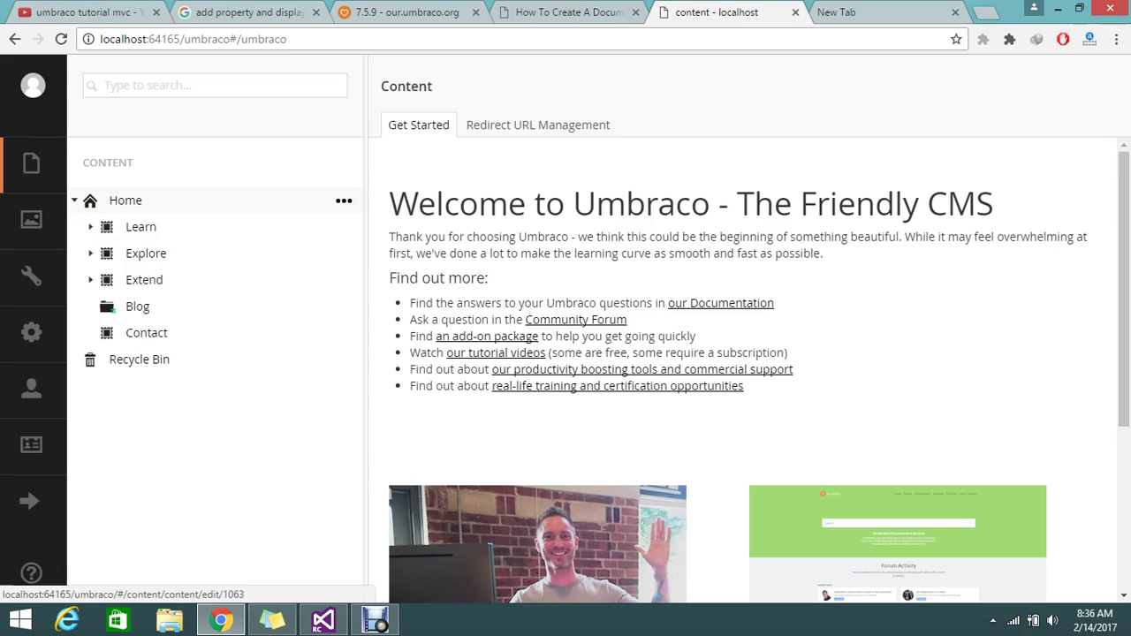
pyautogui.click(126, 200)
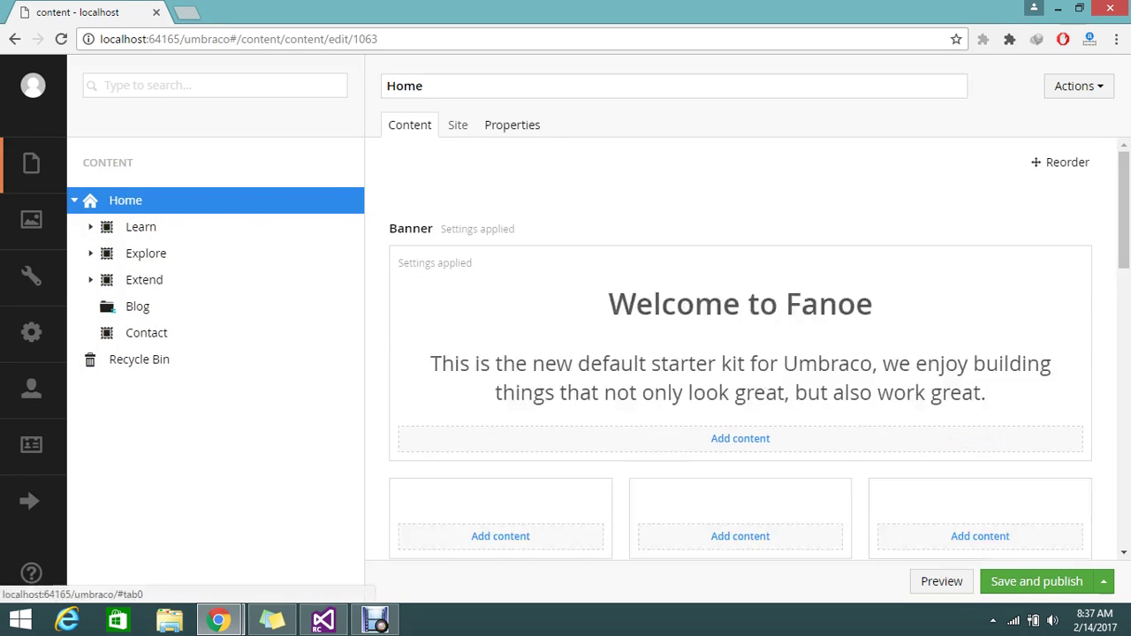
pyautogui.click(512, 125)
pyautogui.scroll(-1, 742, 354)
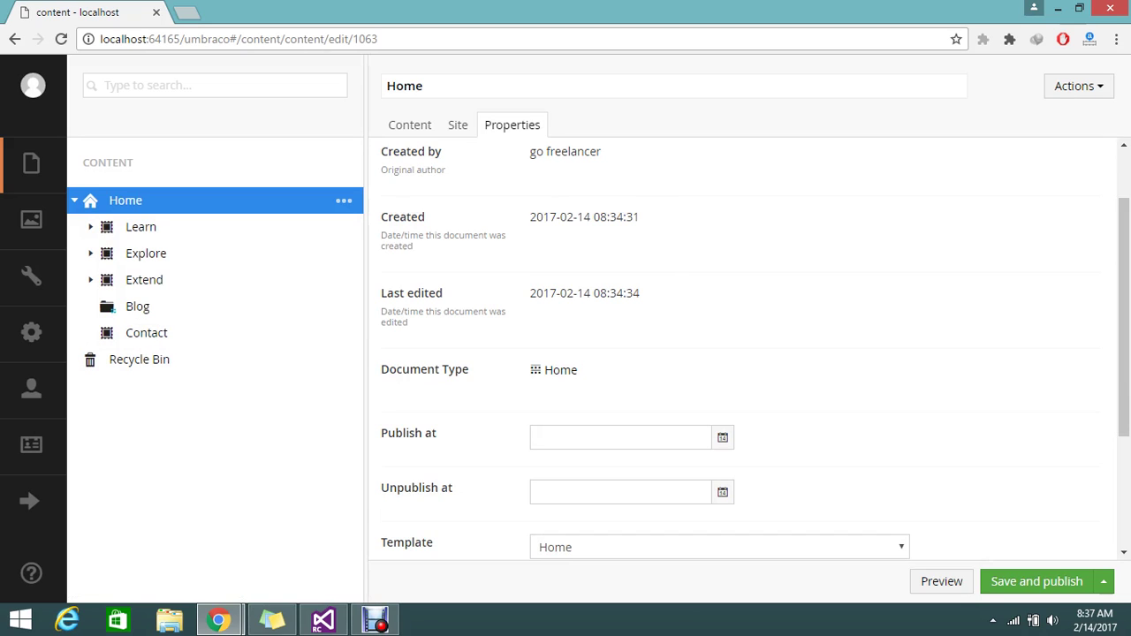
# Open a new Landing Page item under Home, check its properties, and return to the Home page without saving.
pyautogui.click(344, 200)
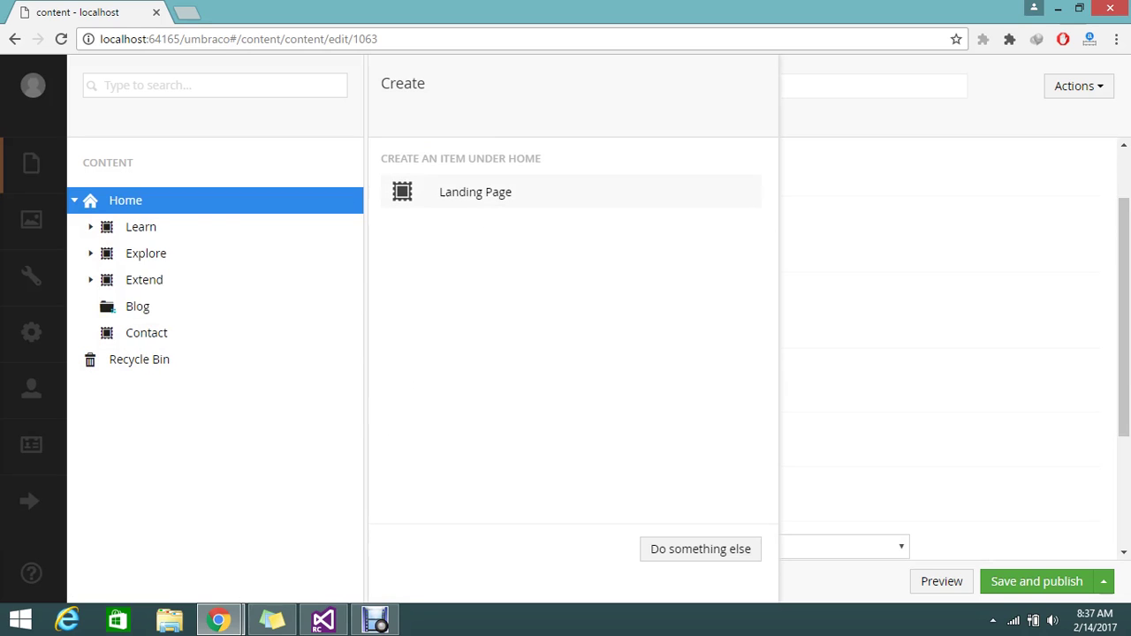
pyautogui.click(476, 192)
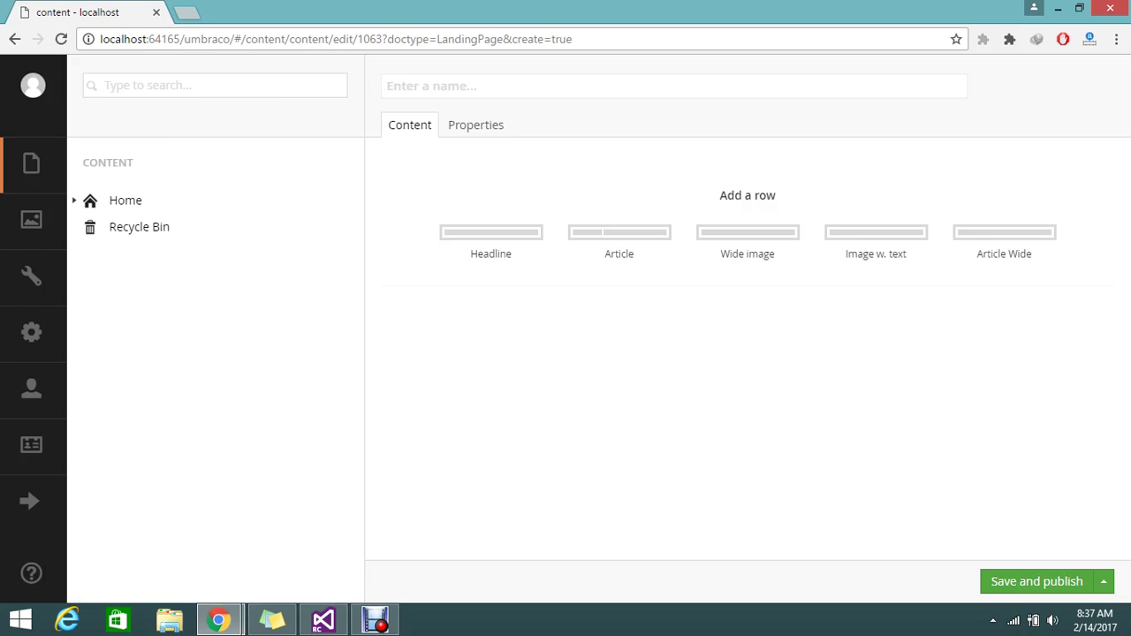
pyautogui.click(476, 124)
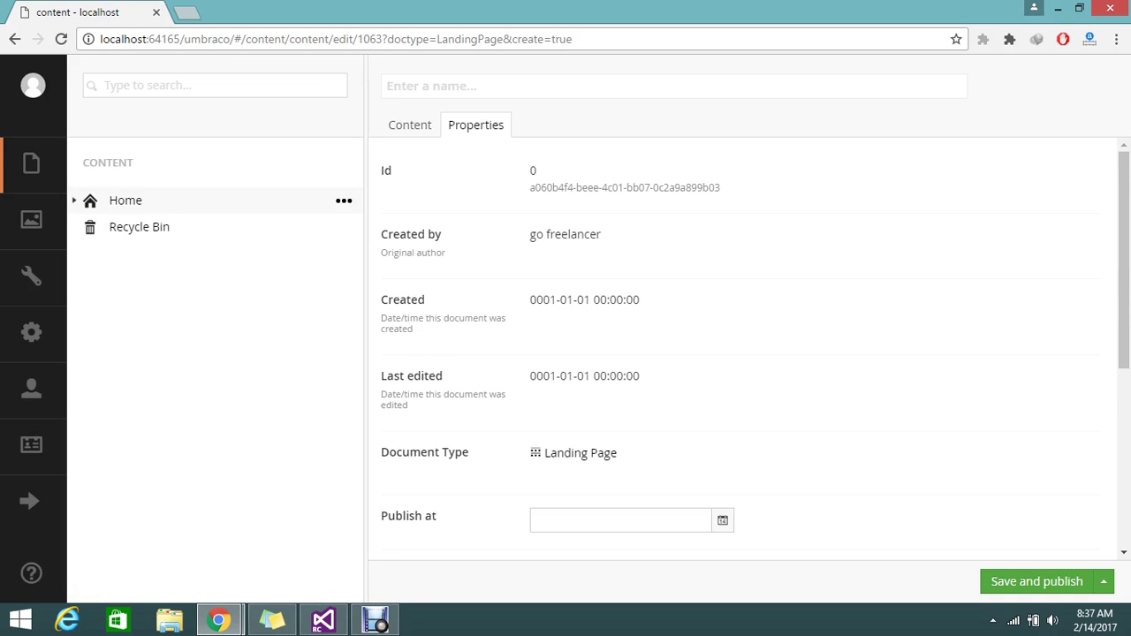
pyautogui.click(125, 200)
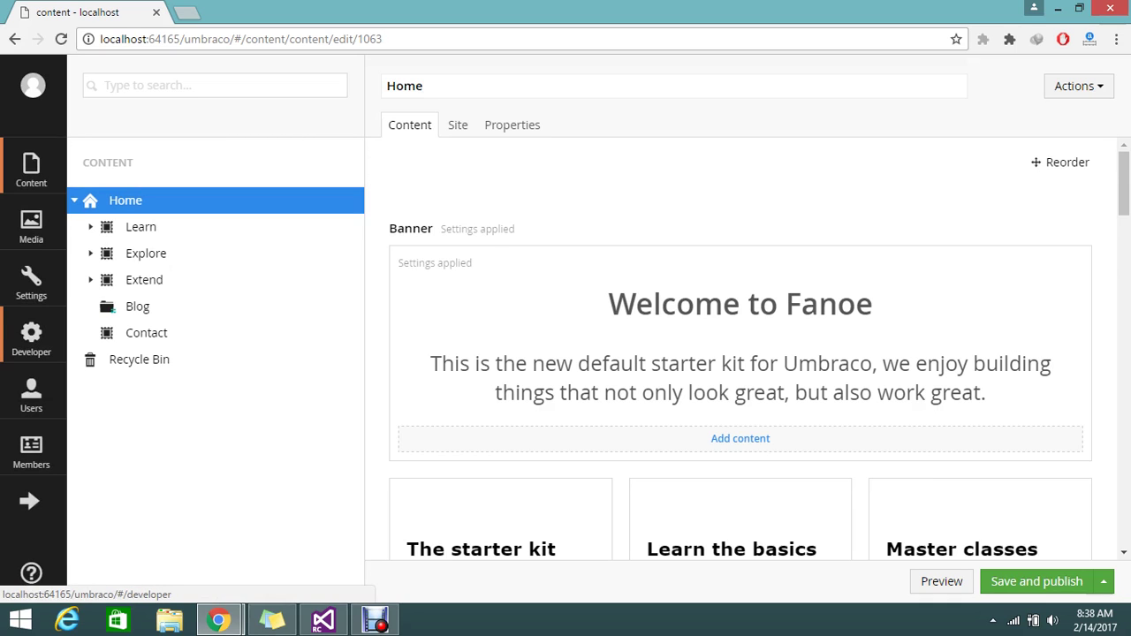
# Open the Home document type in the Settings section and look through its tabs and properties.
pyautogui.click(31, 283)
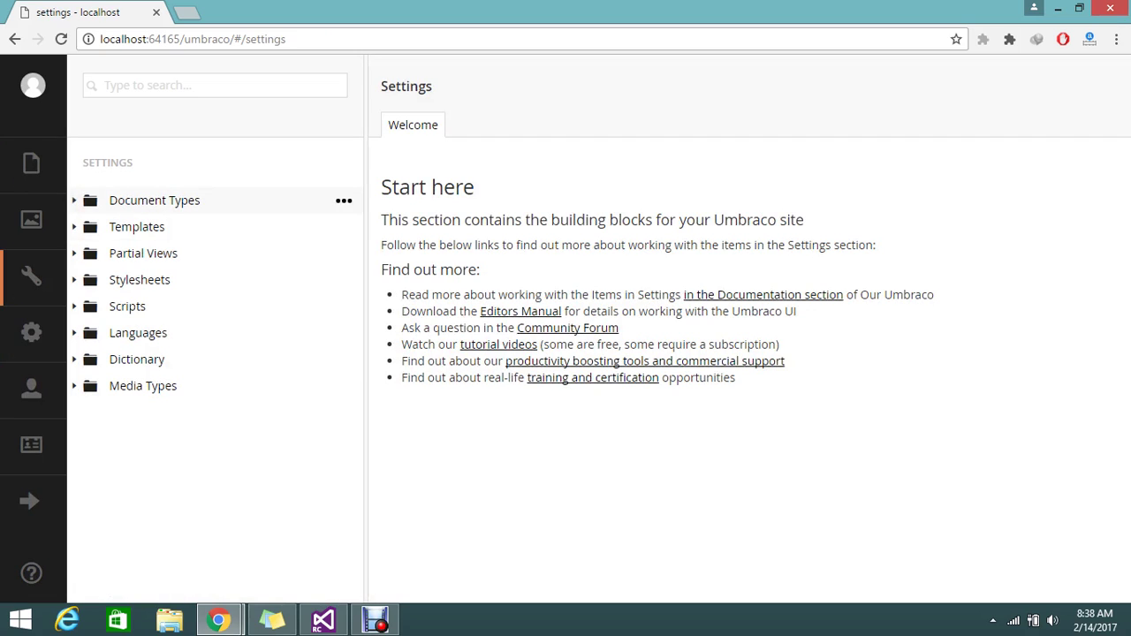
pyautogui.click(74, 199)
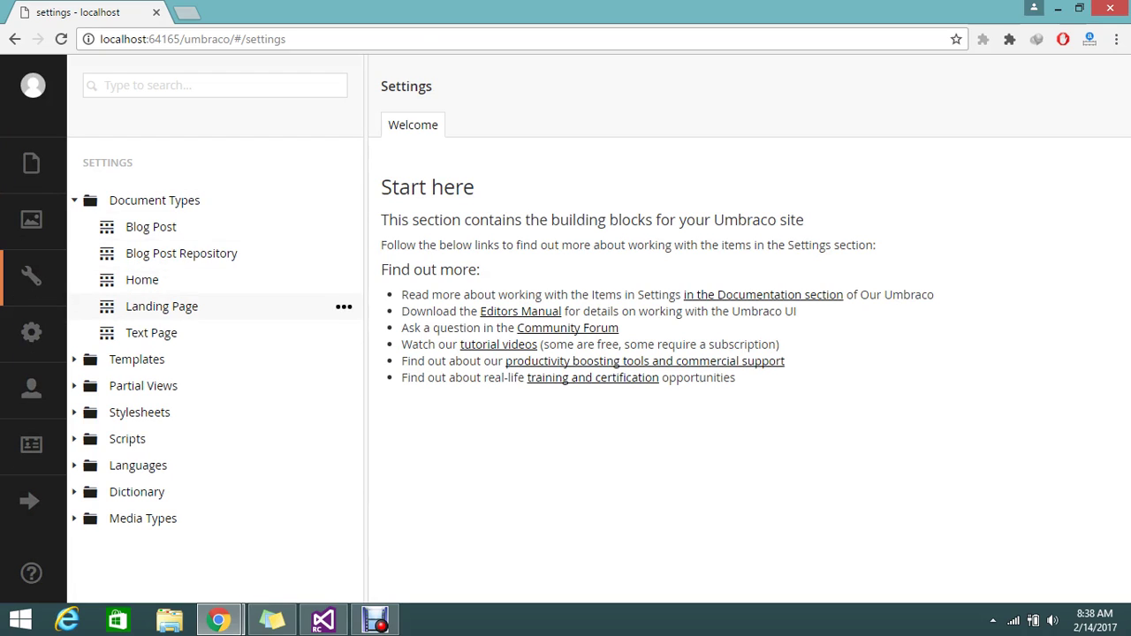
pyautogui.click(142, 279)
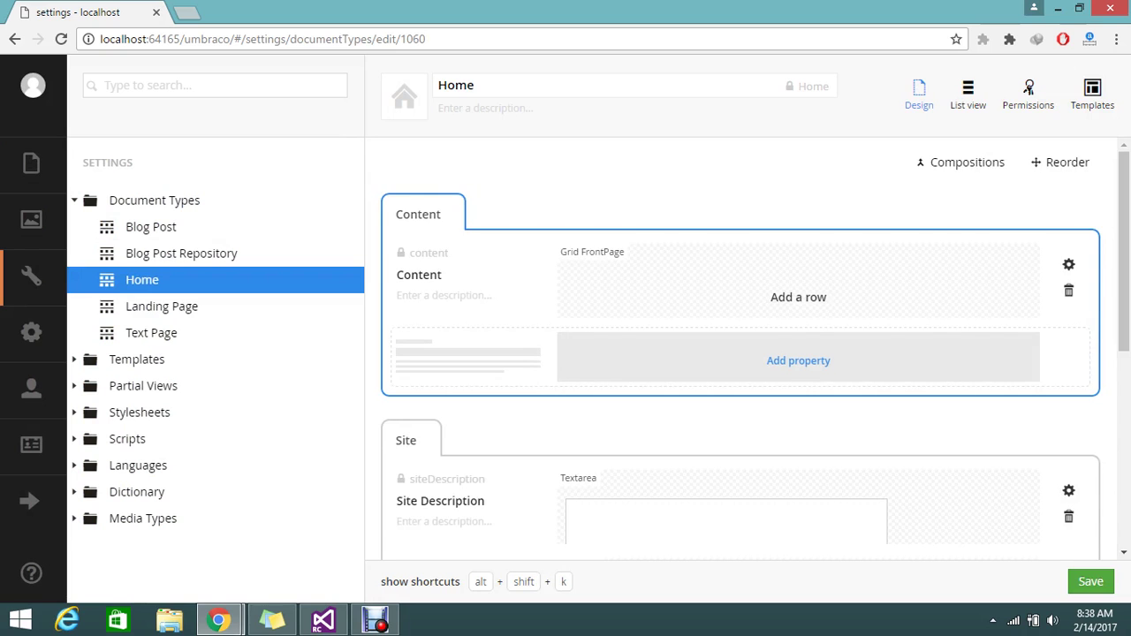
pyautogui.scroll(-2, 742, 354)
pyautogui.scroll(2, 742, 354)
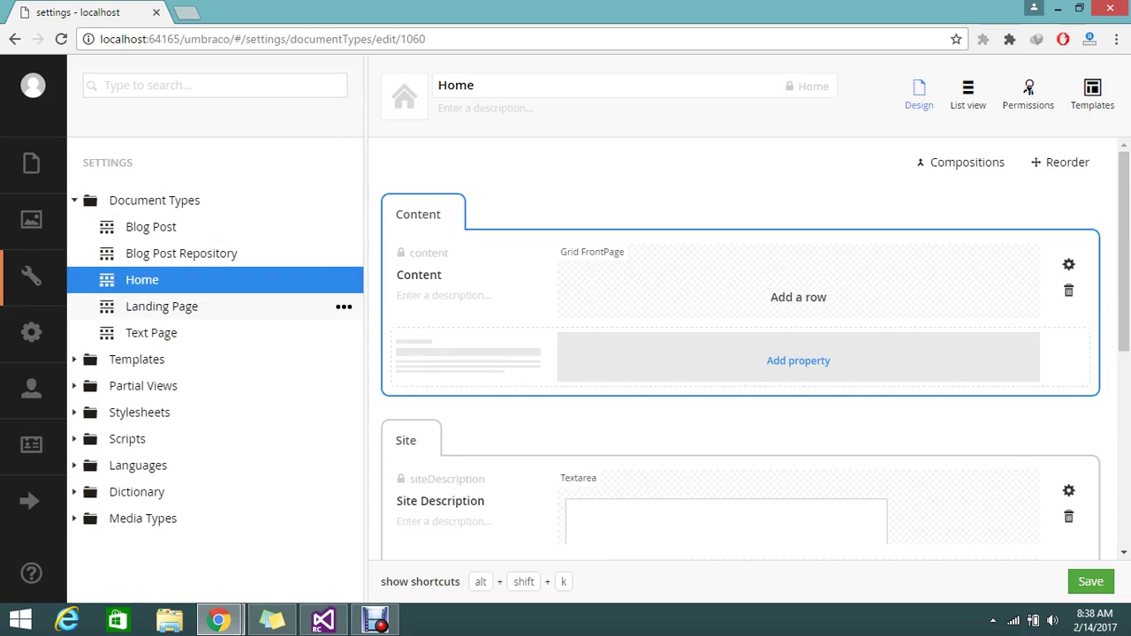
# Open the Landing Page document type and review its property design and allowed templates.
pyautogui.click(162, 305)
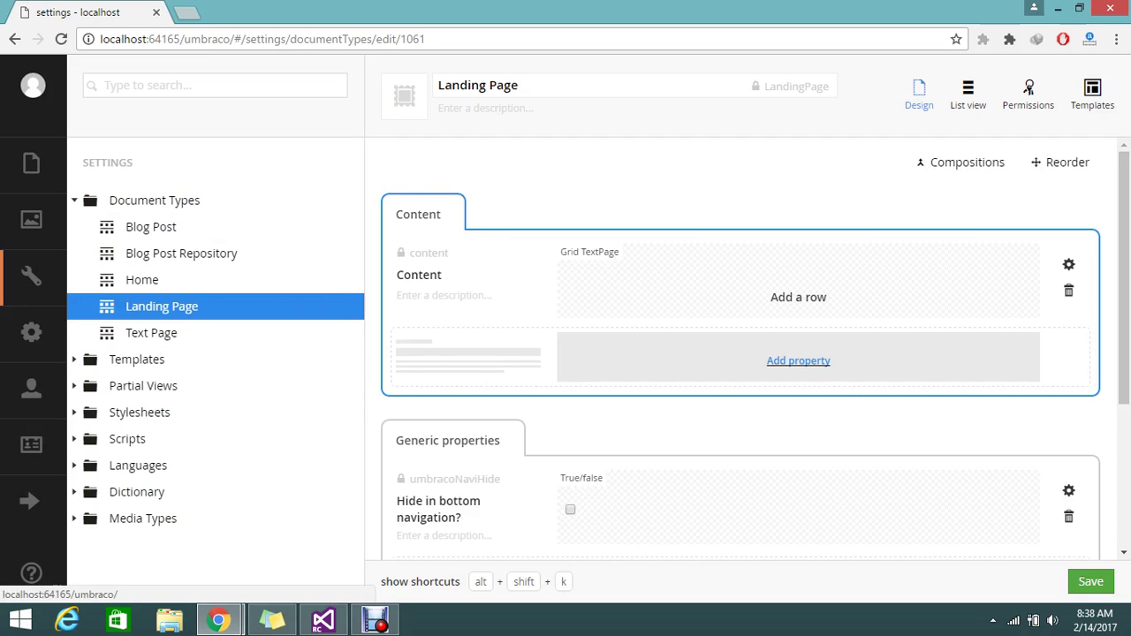
pyautogui.scroll(-2, 799, 362)
pyautogui.scroll(2, 798, 362)
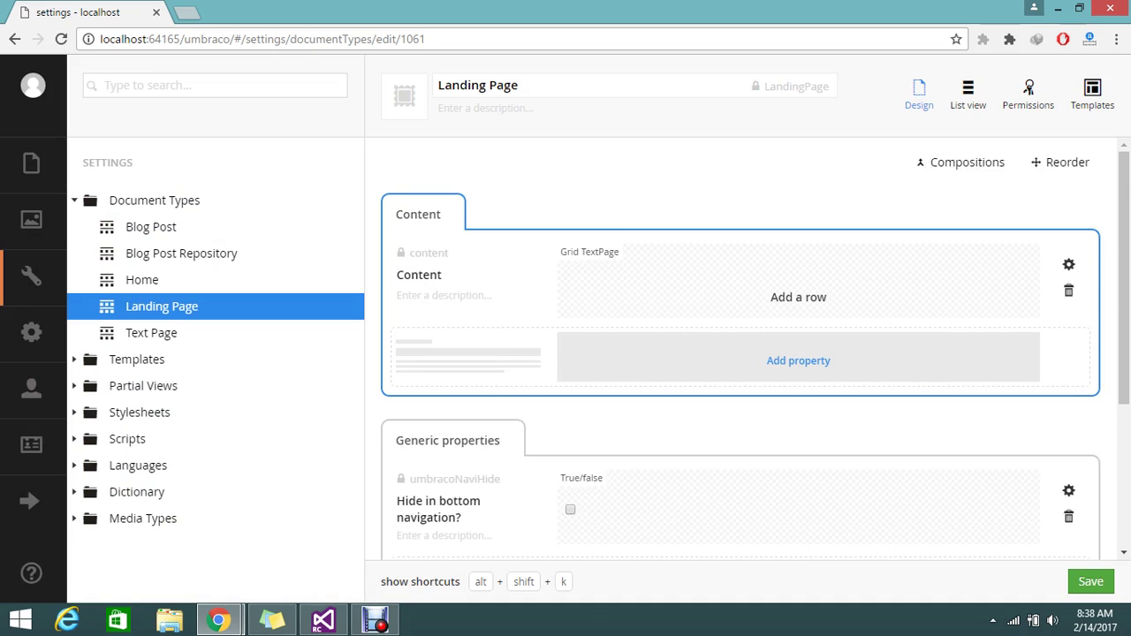
pyautogui.click(1093, 93)
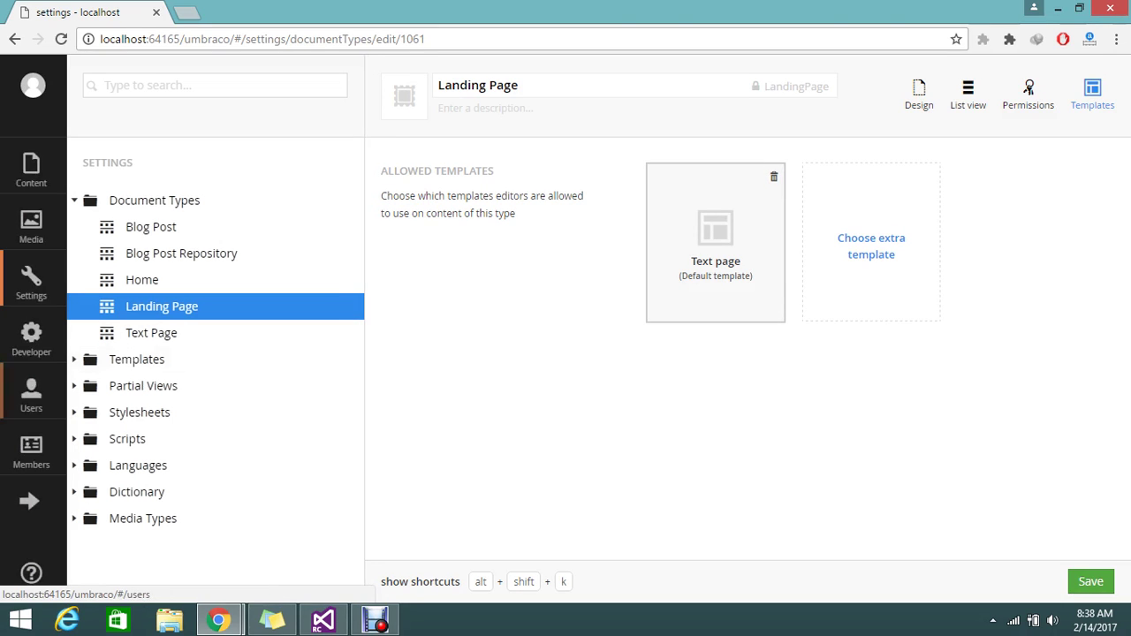
# Open the Text page template under Master and examine its CurrentPage.GetGridHtml line.
pyautogui.click(74, 359)
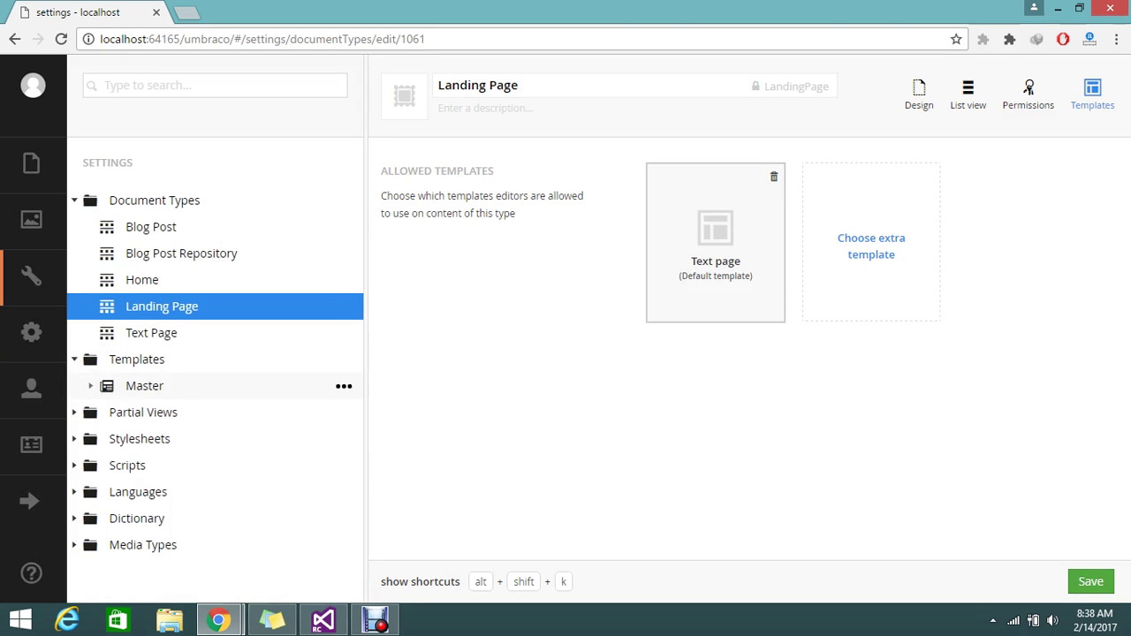
pyautogui.click(90, 386)
pyautogui.click(168, 491)
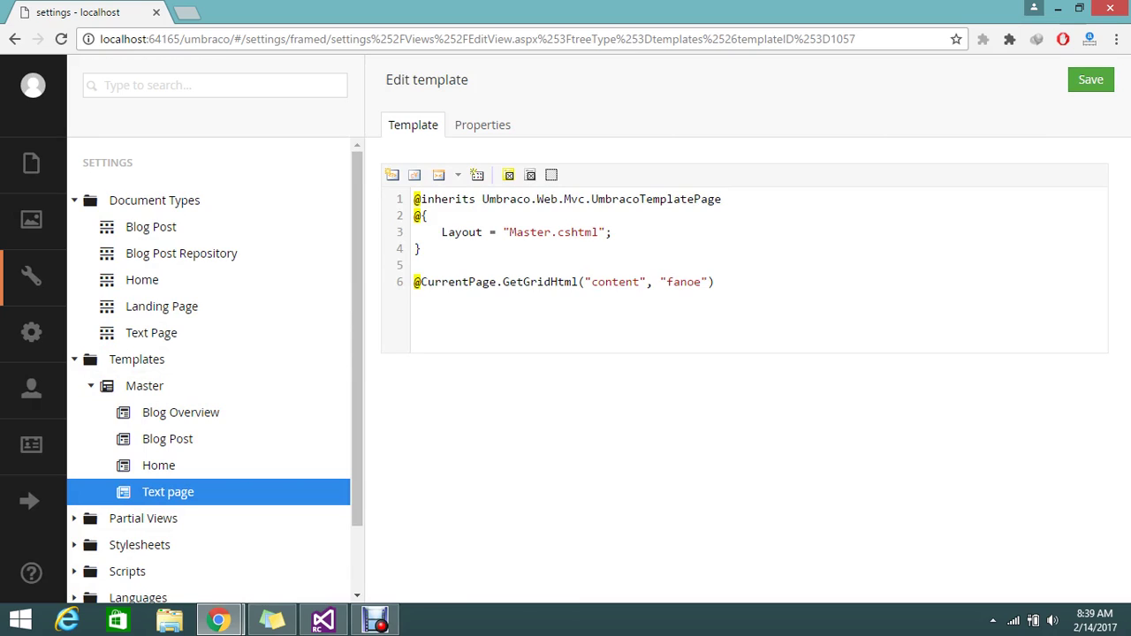
pyautogui.moveTo(714, 282); pyautogui.dragTo(414, 282)
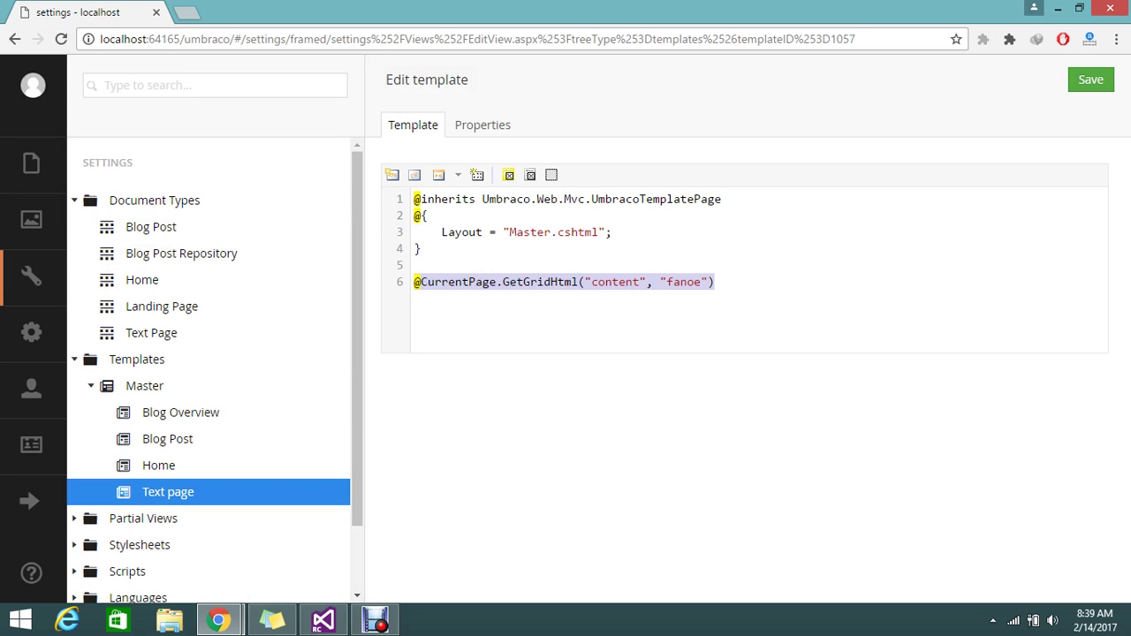
pyautogui.click(499, 282)
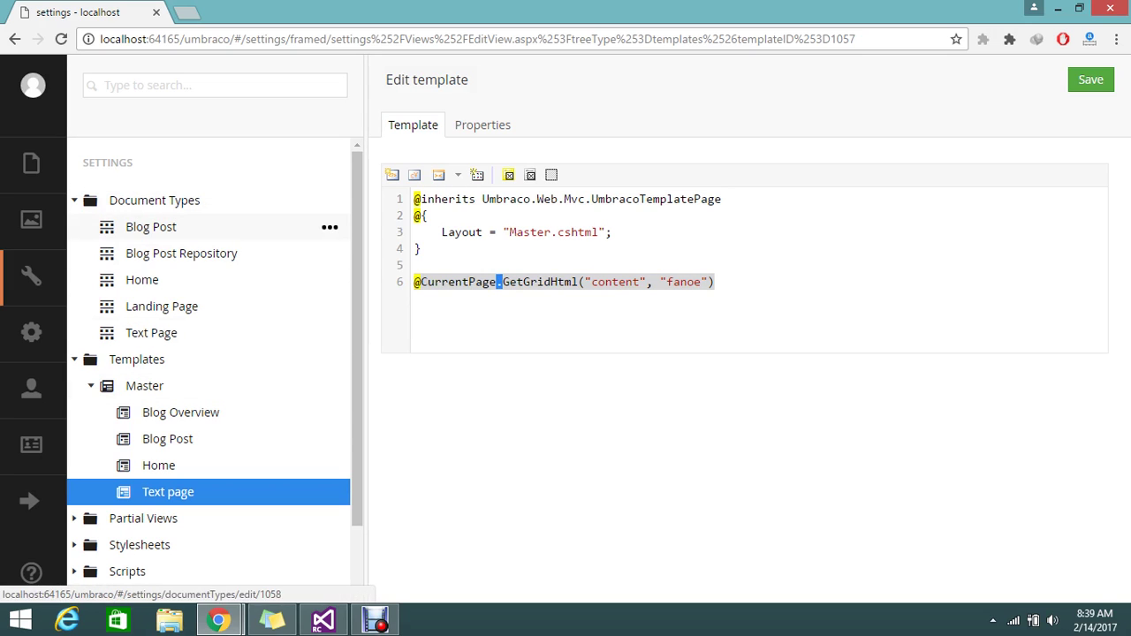
# Create a new document type without a template and name it "commonrecords".
pyautogui.click(154, 201)
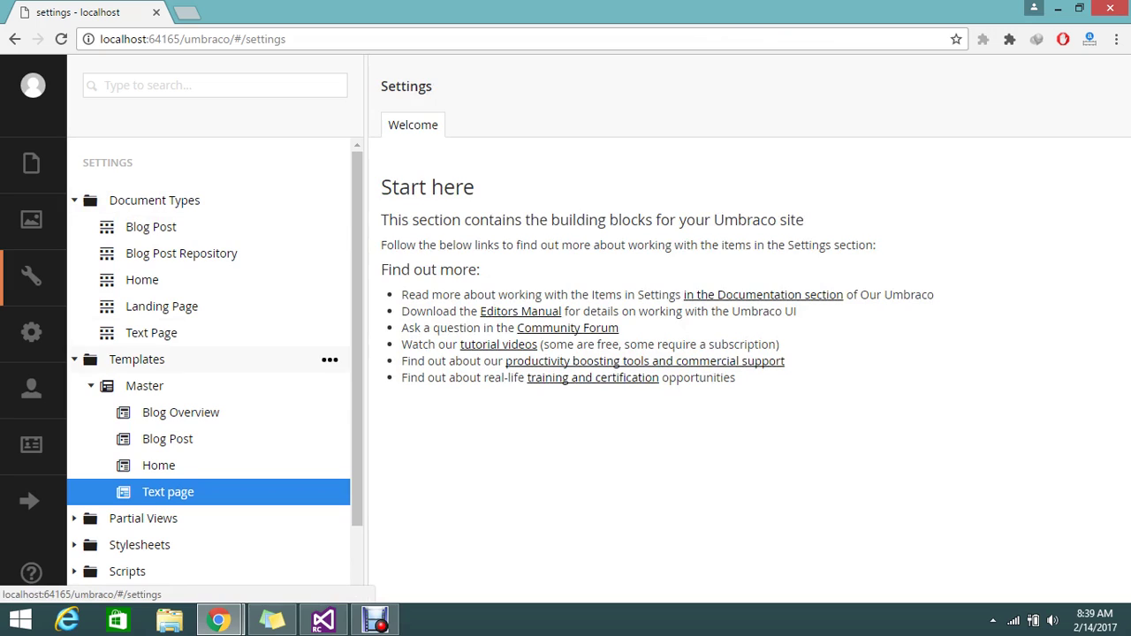
pyautogui.click(74, 359)
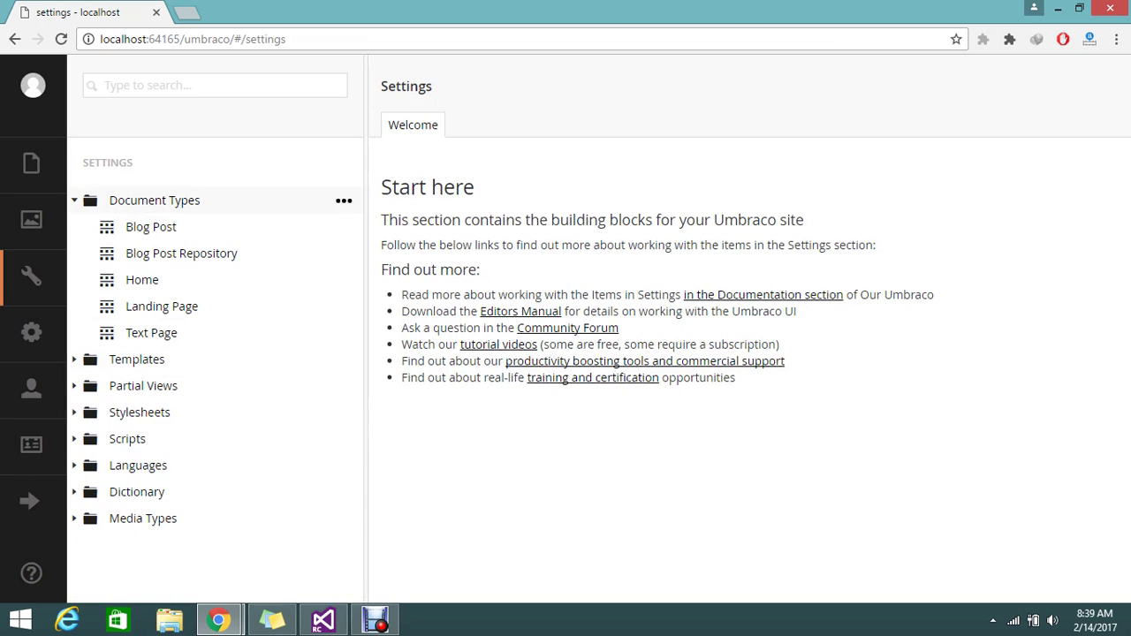
pyautogui.click(343, 201)
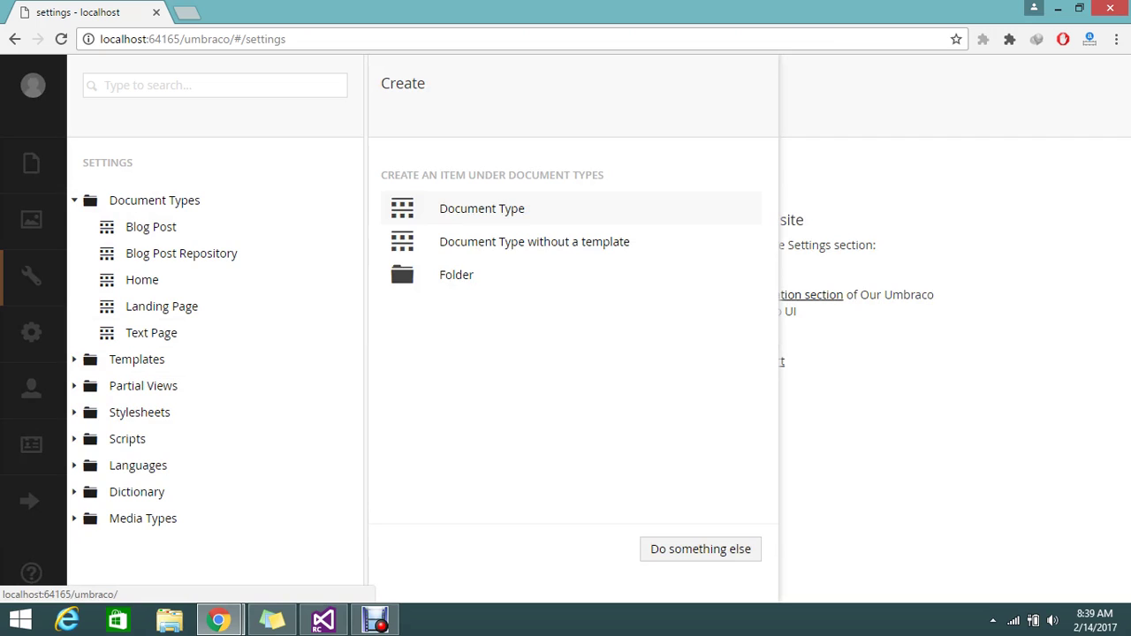
pyautogui.click(482, 209)
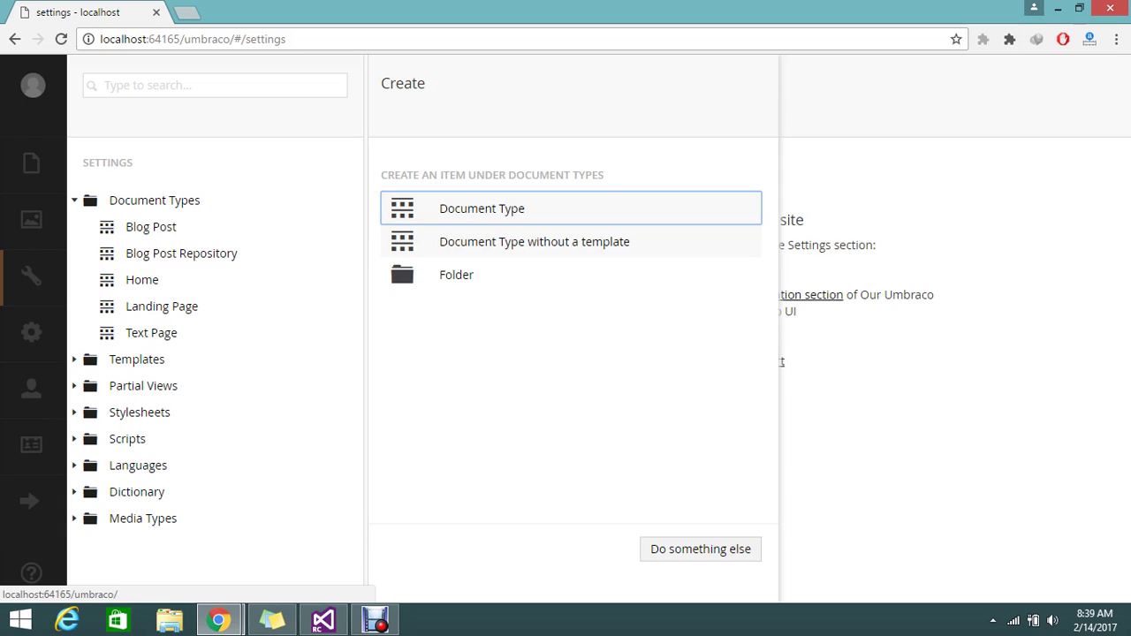
pyautogui.click(535, 241)
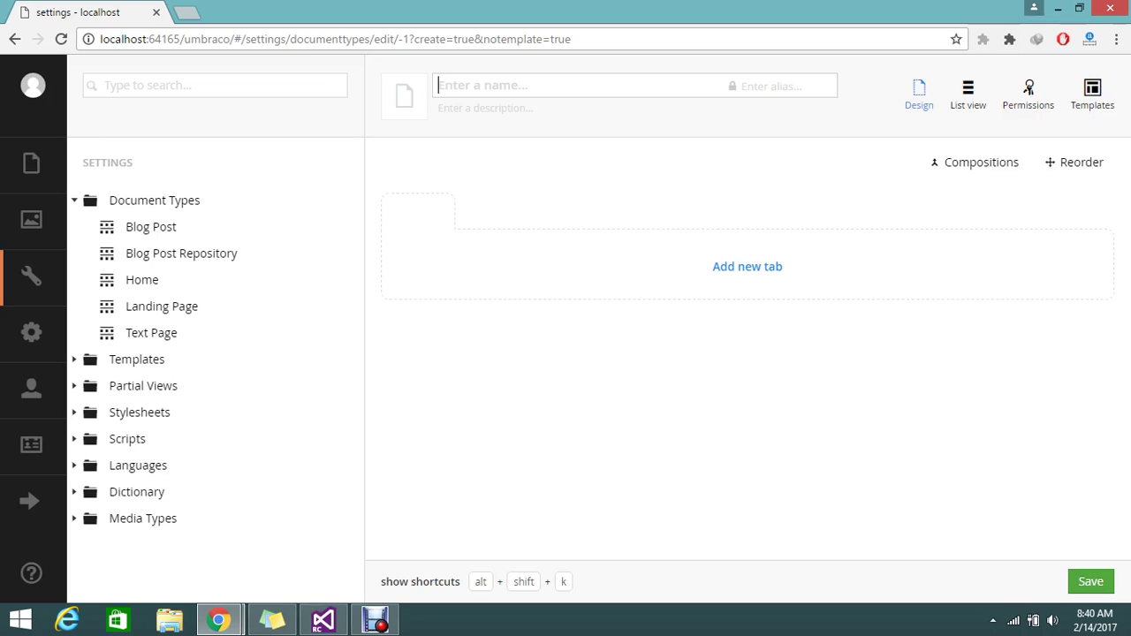
pyautogui.write('com')
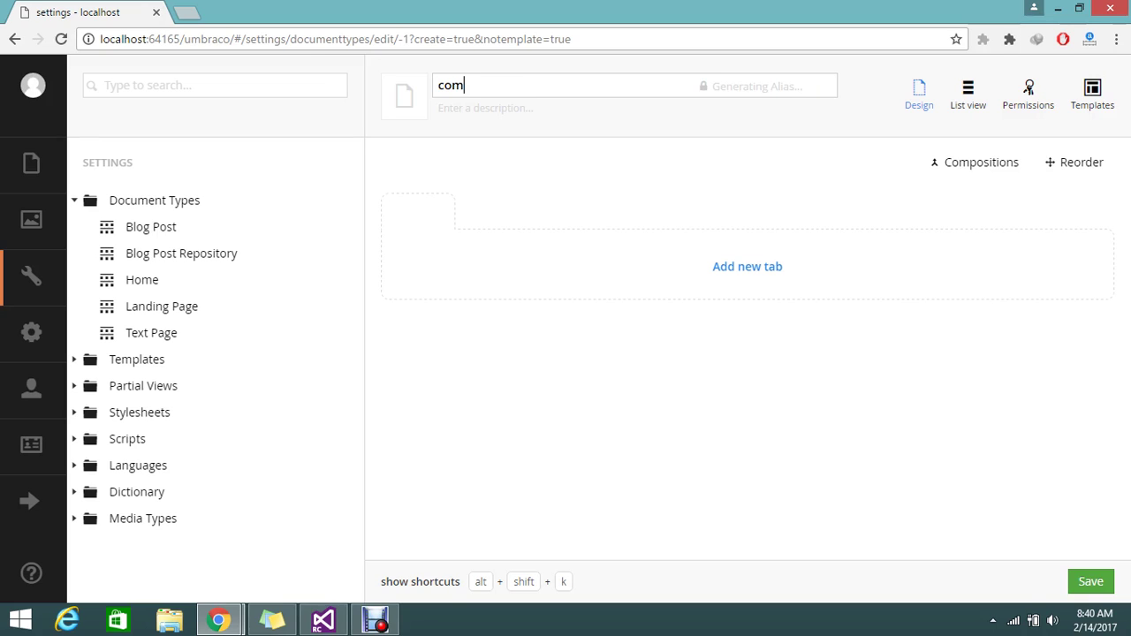
pyautogui.write('monrecords')
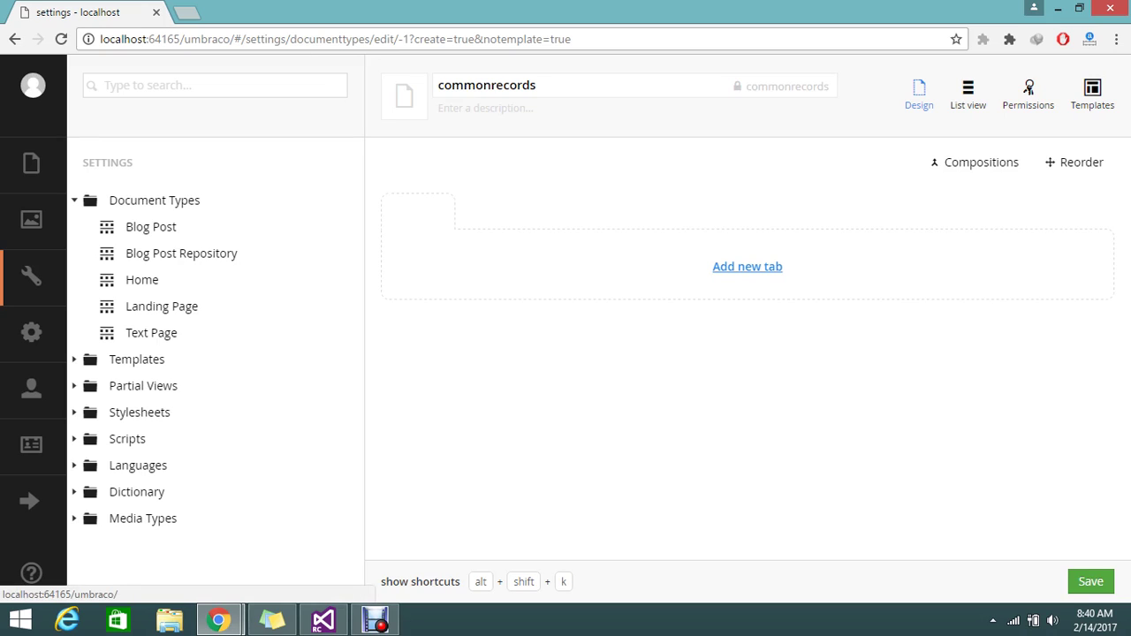
# Add a tab named "common data" to the commonrecords document type.
pyautogui.click(747, 266)
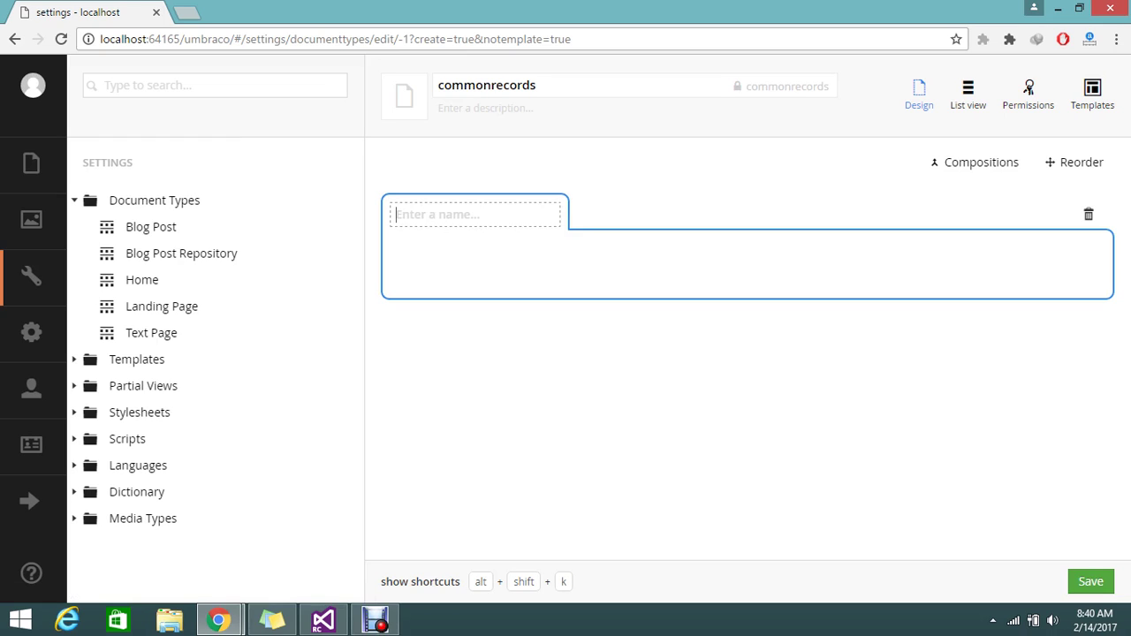
pyautogui.write('commo')
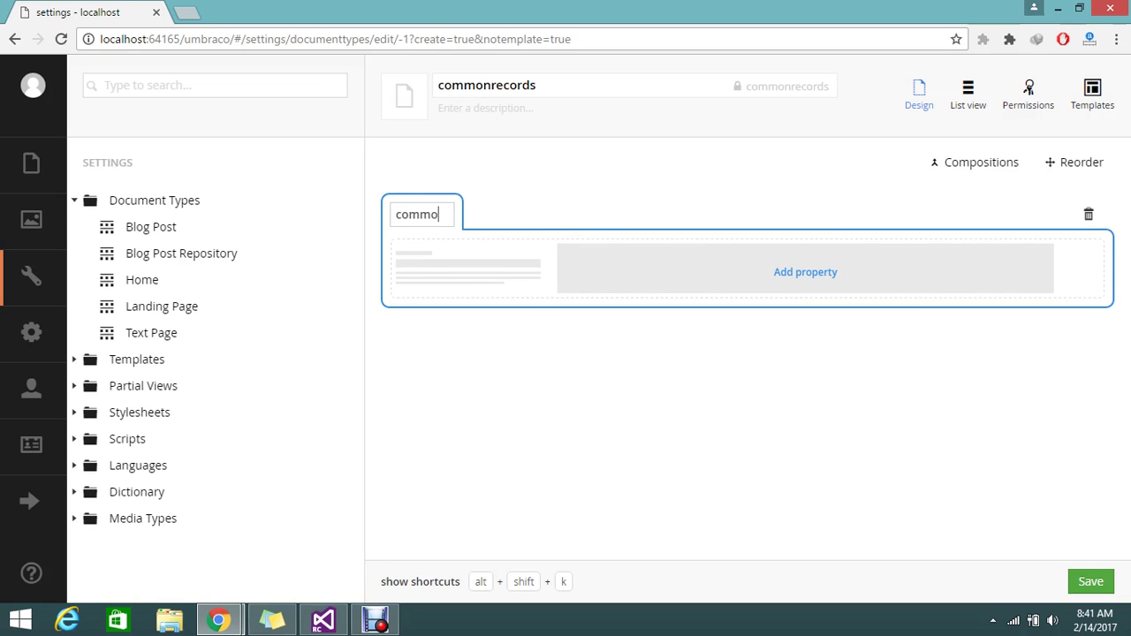
pyautogui.write('m')
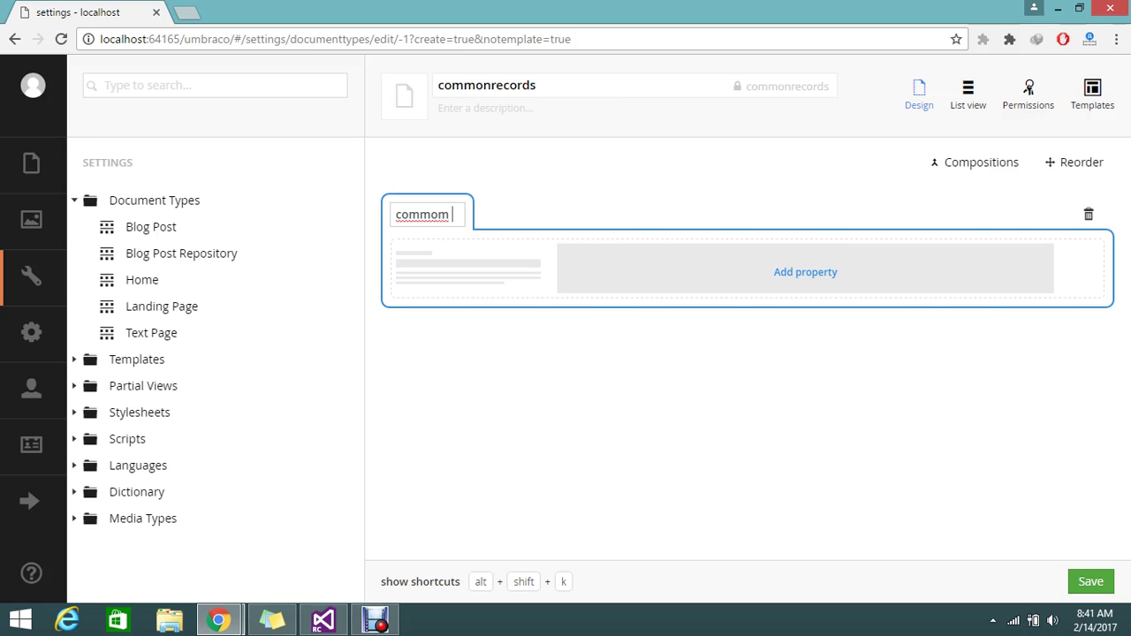
pyautogui.press('BackSpace')
pyautogui.press('BackSpace')
pyautogui.write('n data')
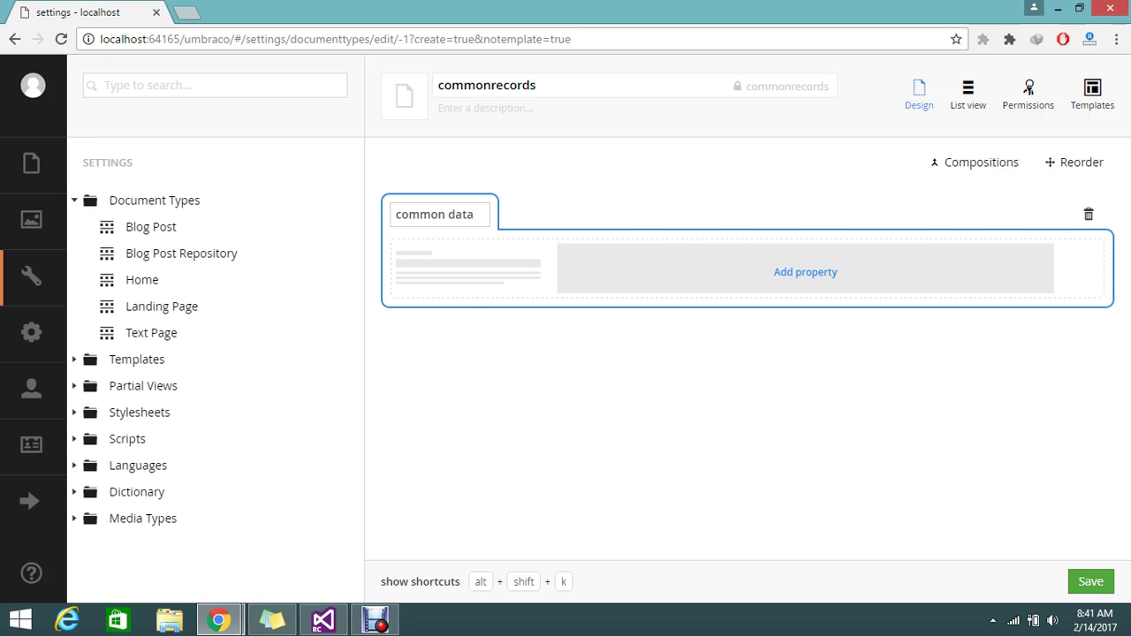
pyautogui.press('Tab')
# Add a property named "company name" to the common data tab and open its editor selection.
pyautogui.click(806, 272)
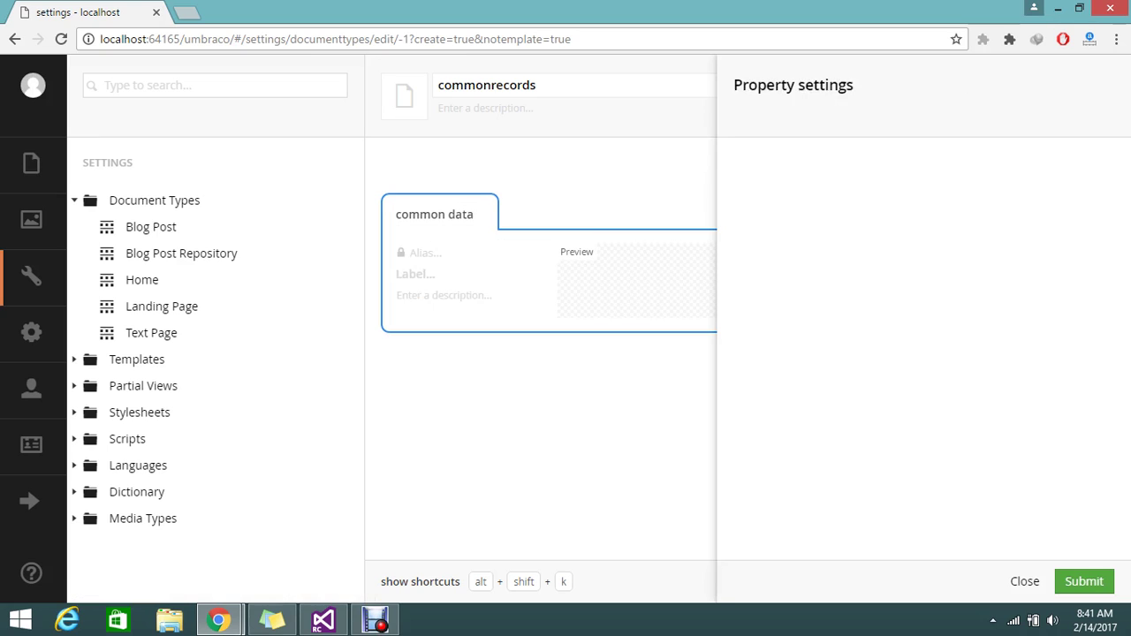
pyautogui.write('c')
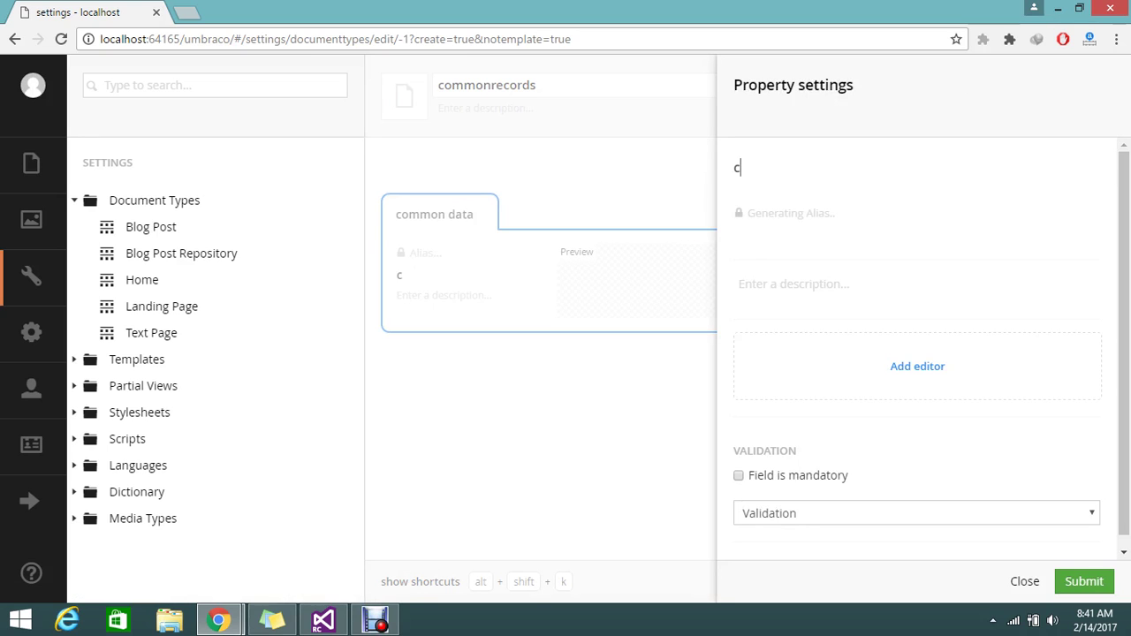
pyautogui.write('ompa')
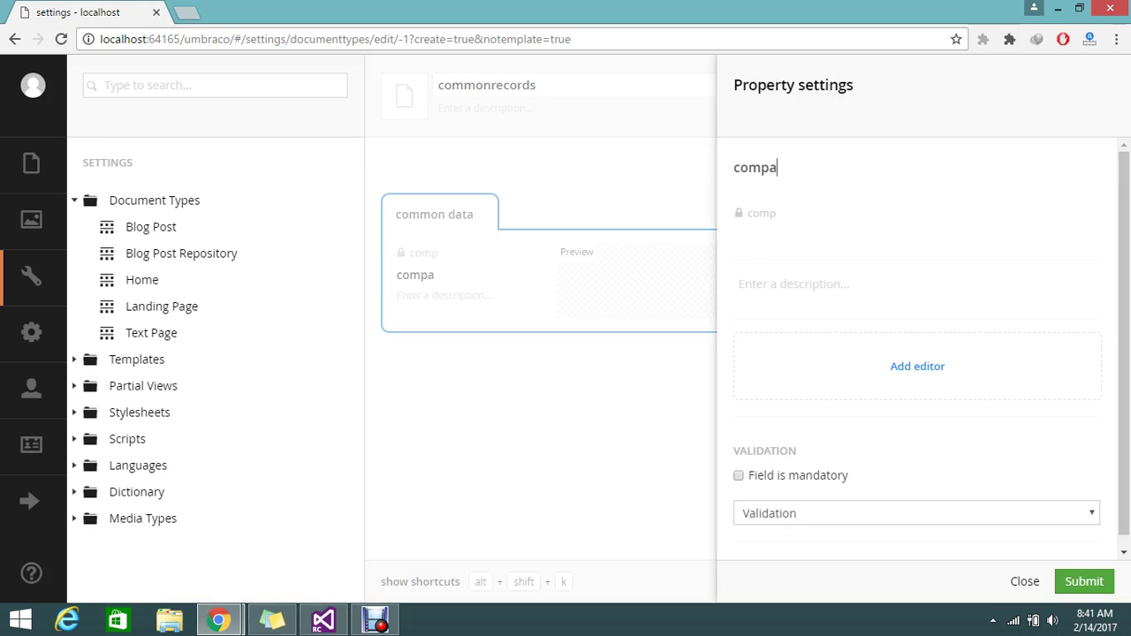
pyautogui.write('ny name')
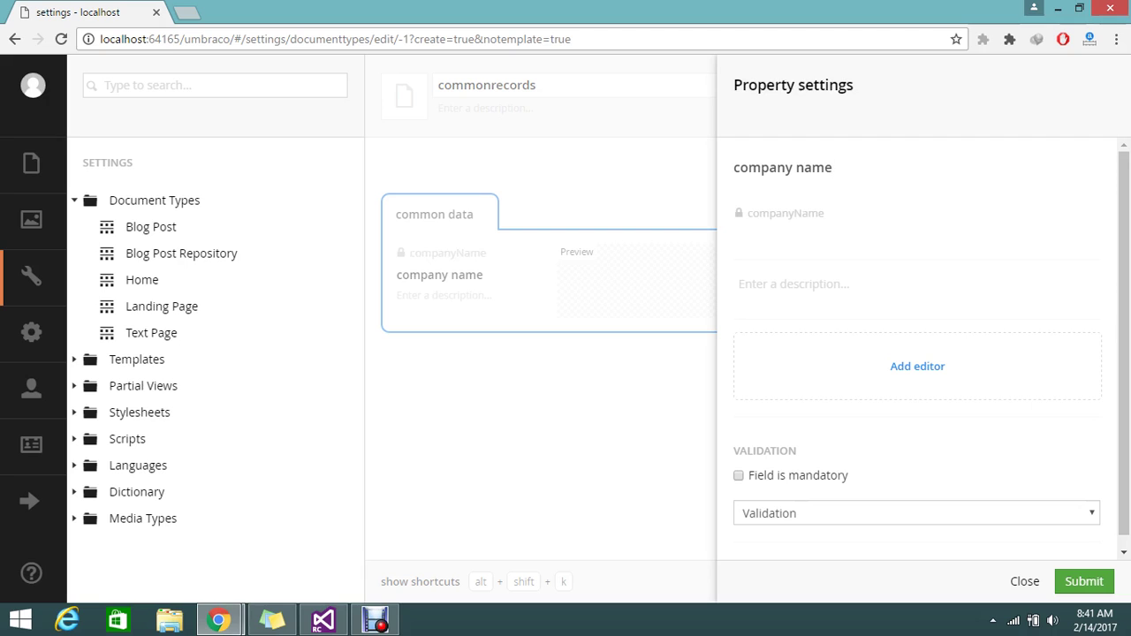
pyautogui.click(918, 366)
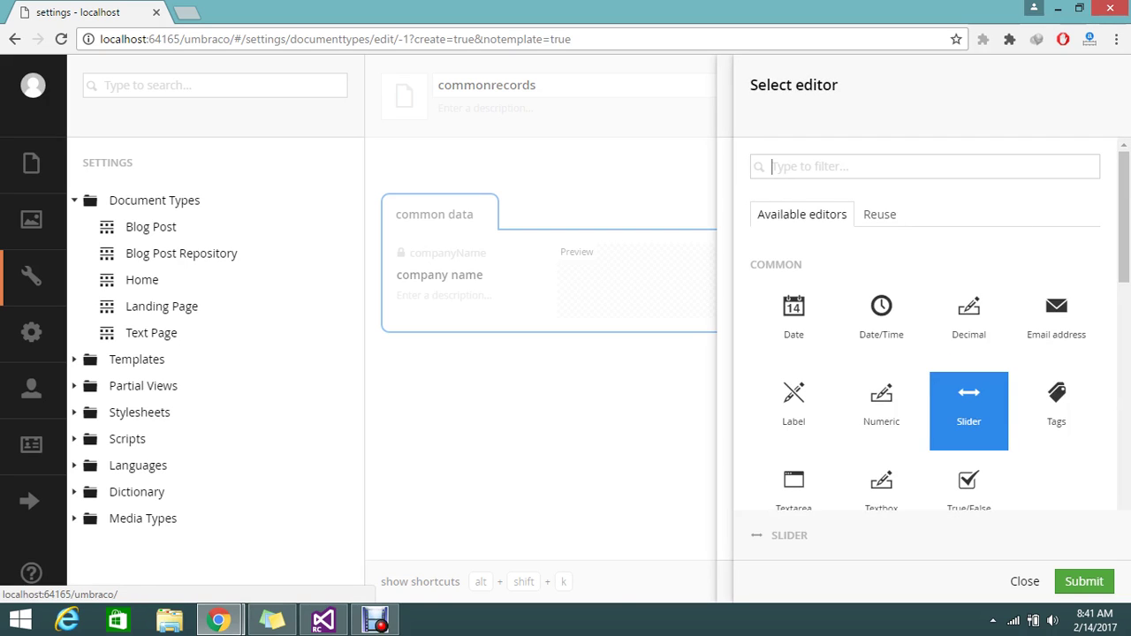
pyautogui.scroll(-1, 884, 415)
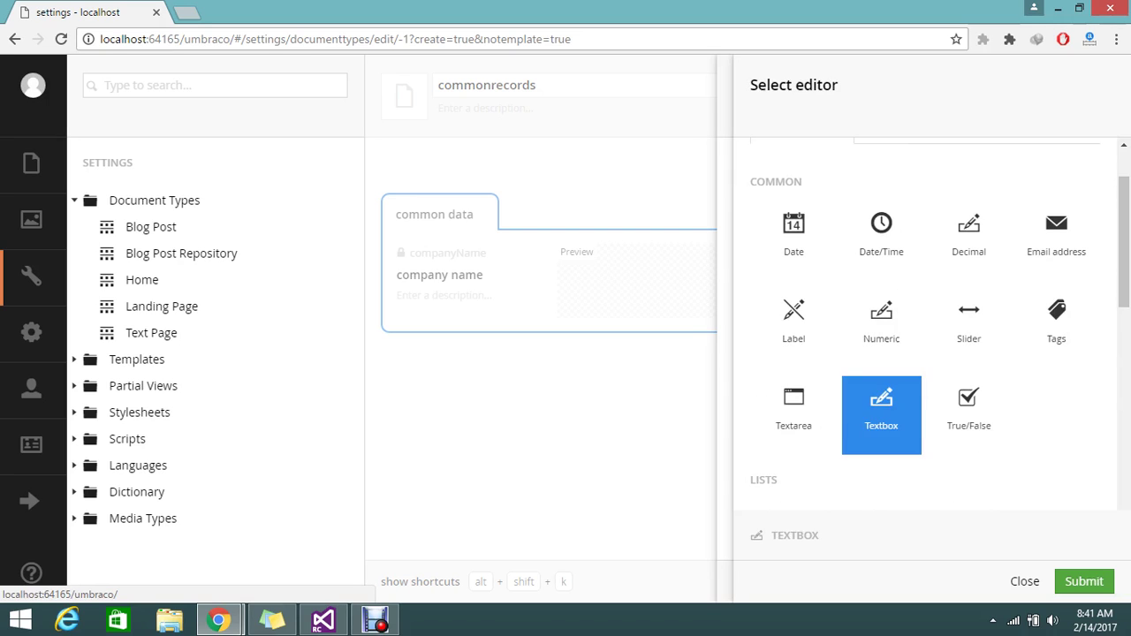
pyautogui.click(794, 415)
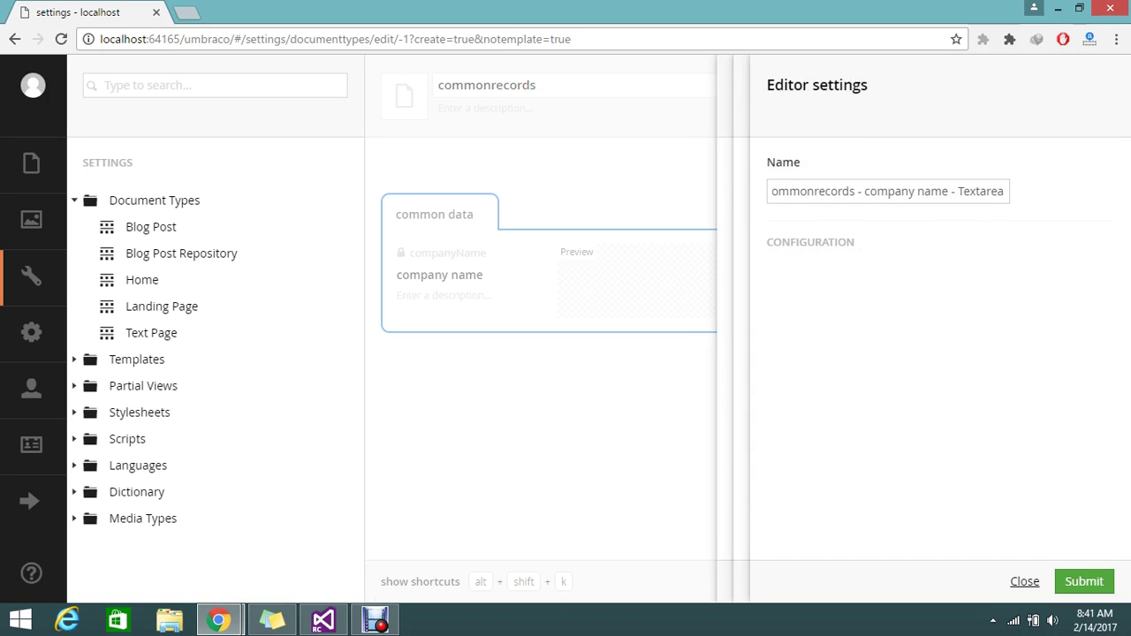
pyautogui.click(1025, 582)
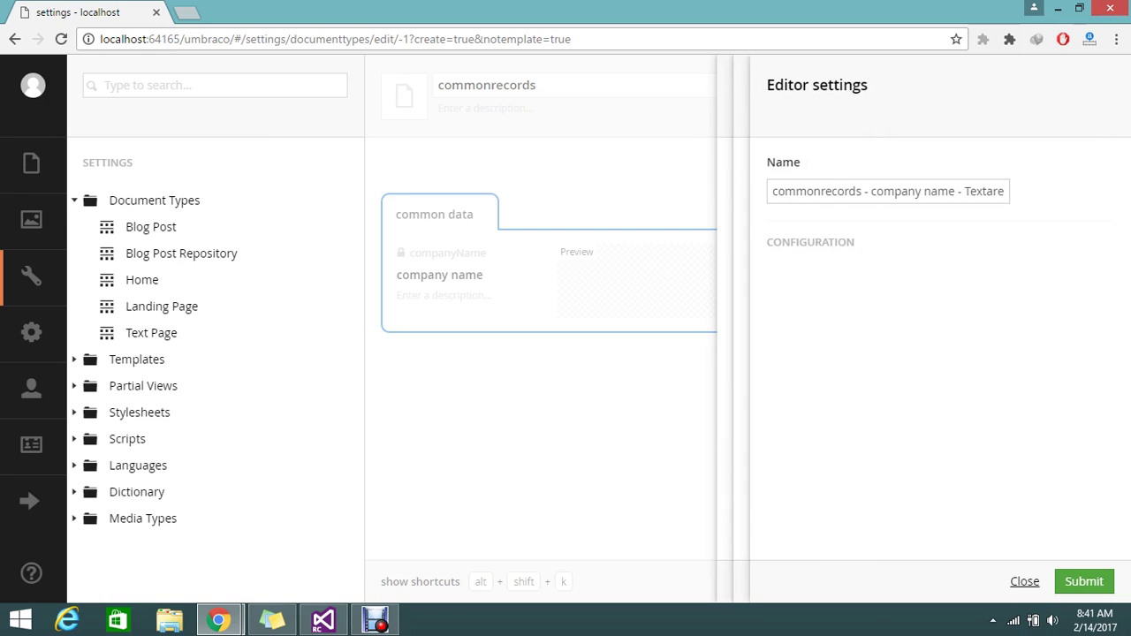
pyautogui.press('Down')
pyautogui.press('Right')
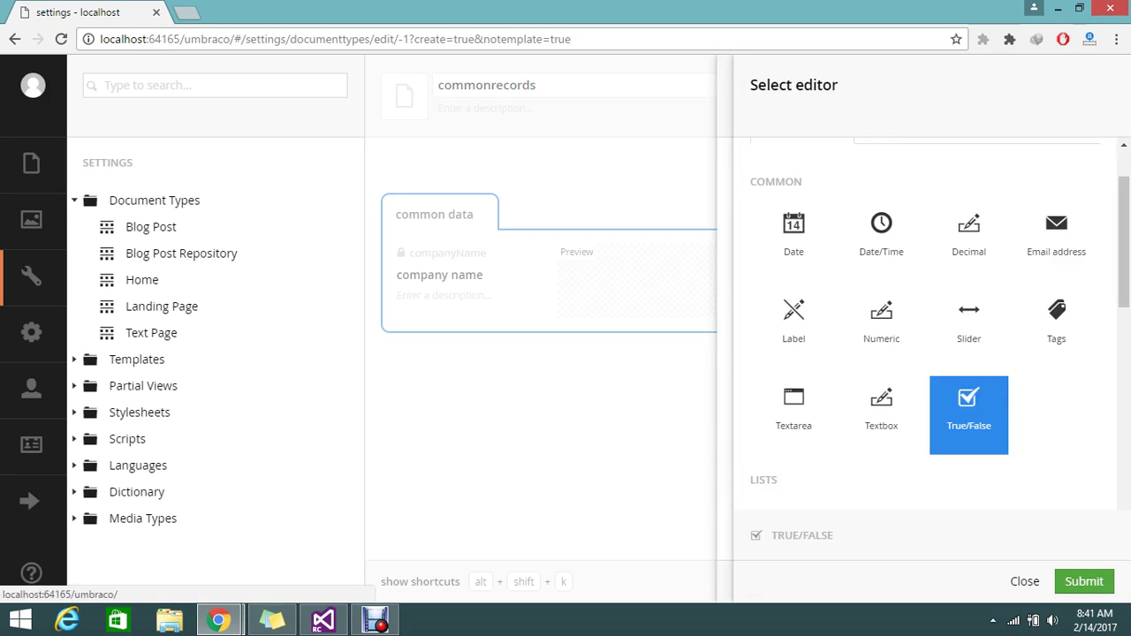
pyautogui.press('Up')
pyautogui.press('Left')
pyautogui.press('Down')
pyautogui.press('Up')
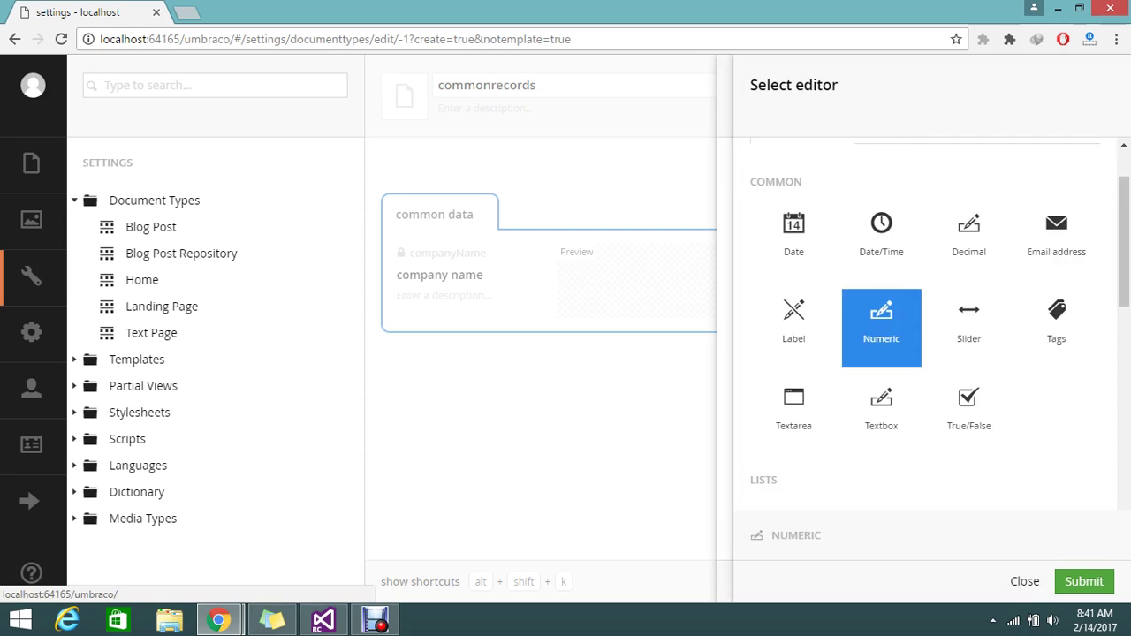
# Assign the Textbox editor to the company name property and save the commonrecords document type.
pyautogui.press('Down')
pyautogui.press('Return')
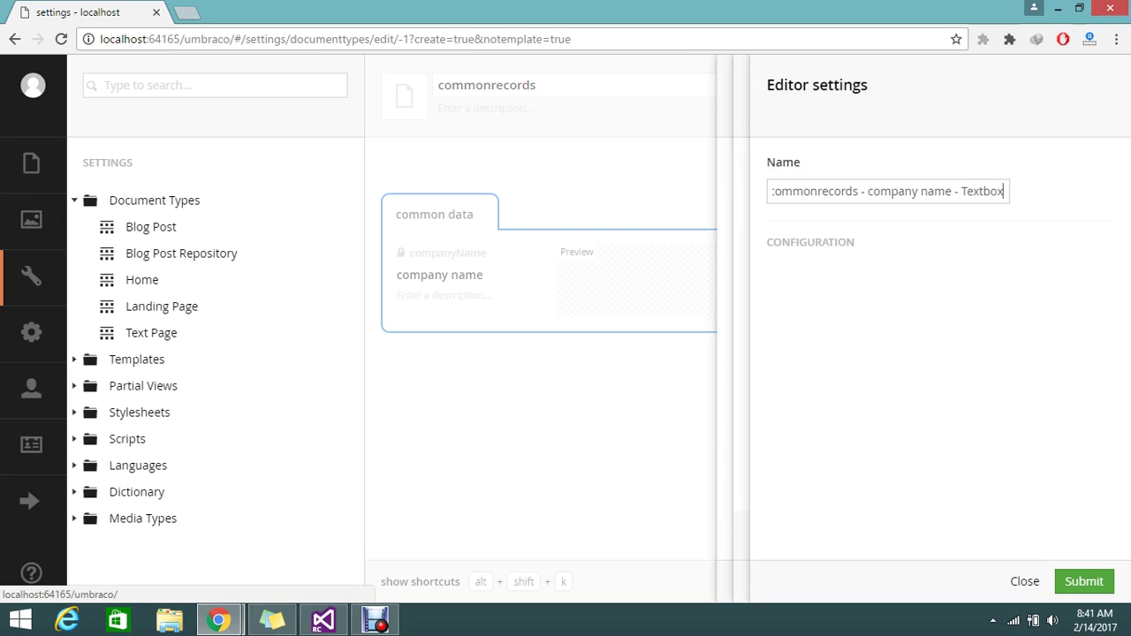
pyautogui.press('Return')
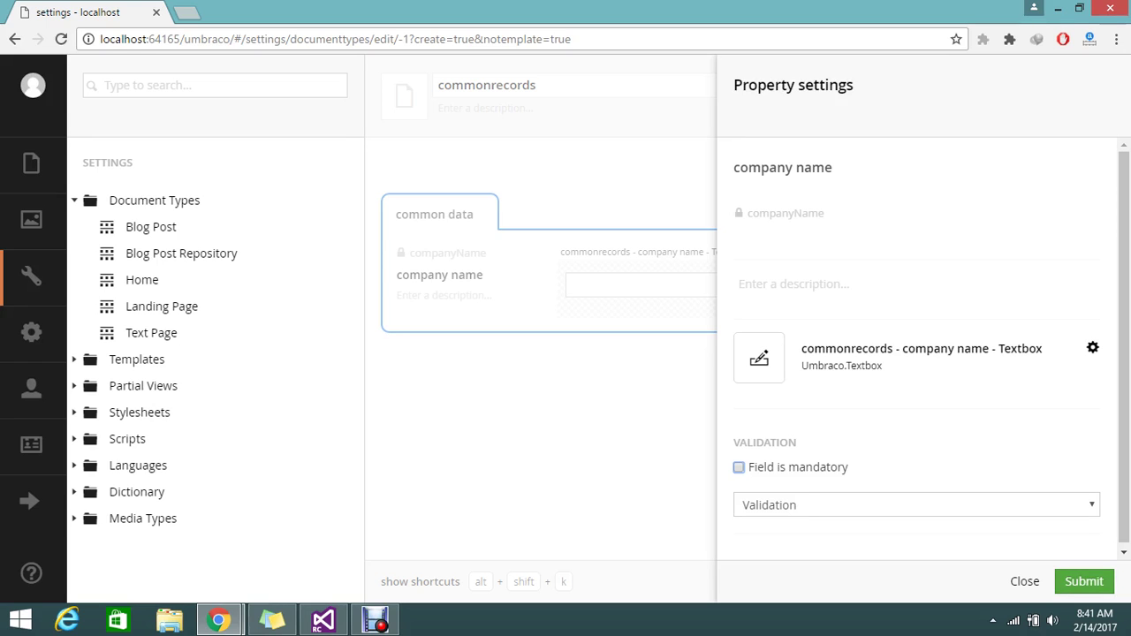
pyautogui.press('Return')
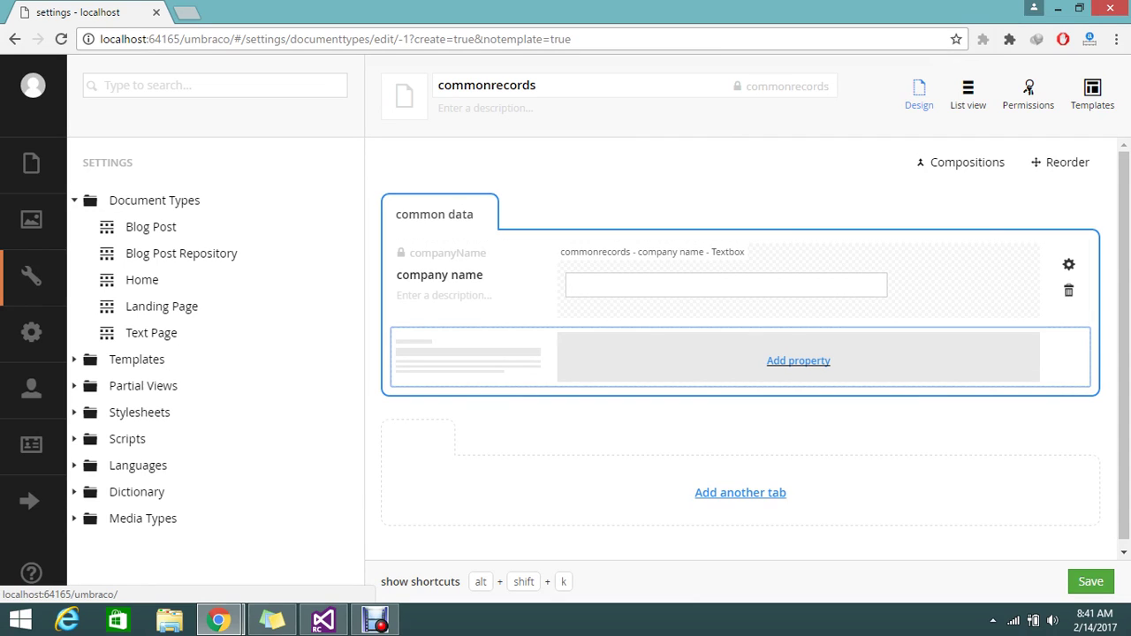
pyautogui.click(1091, 582)
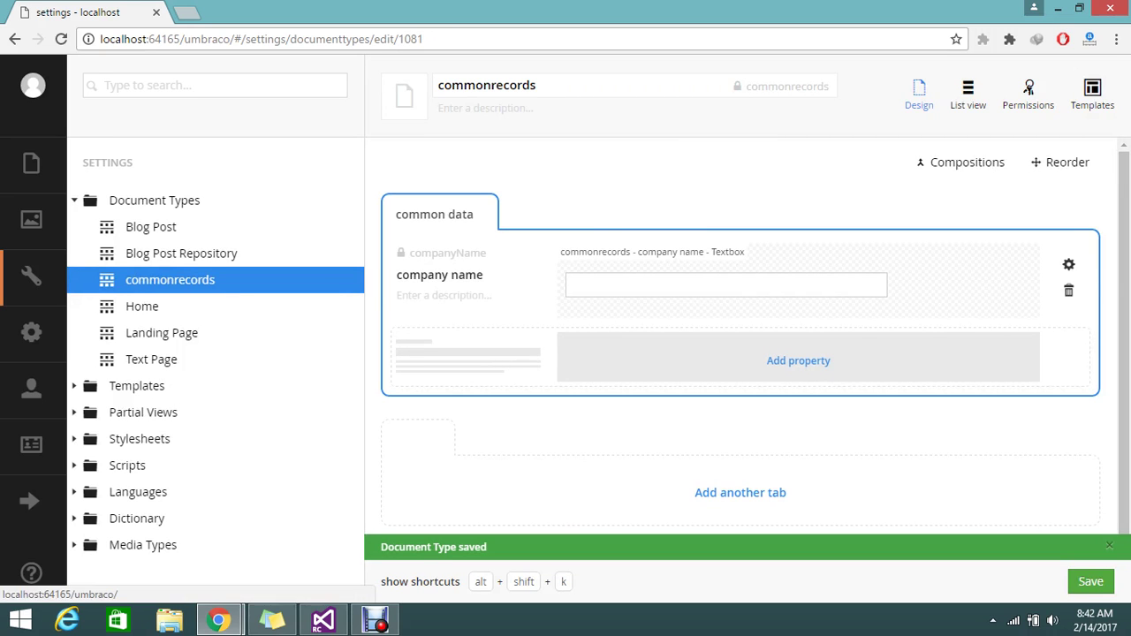
pyautogui.click(1109, 546)
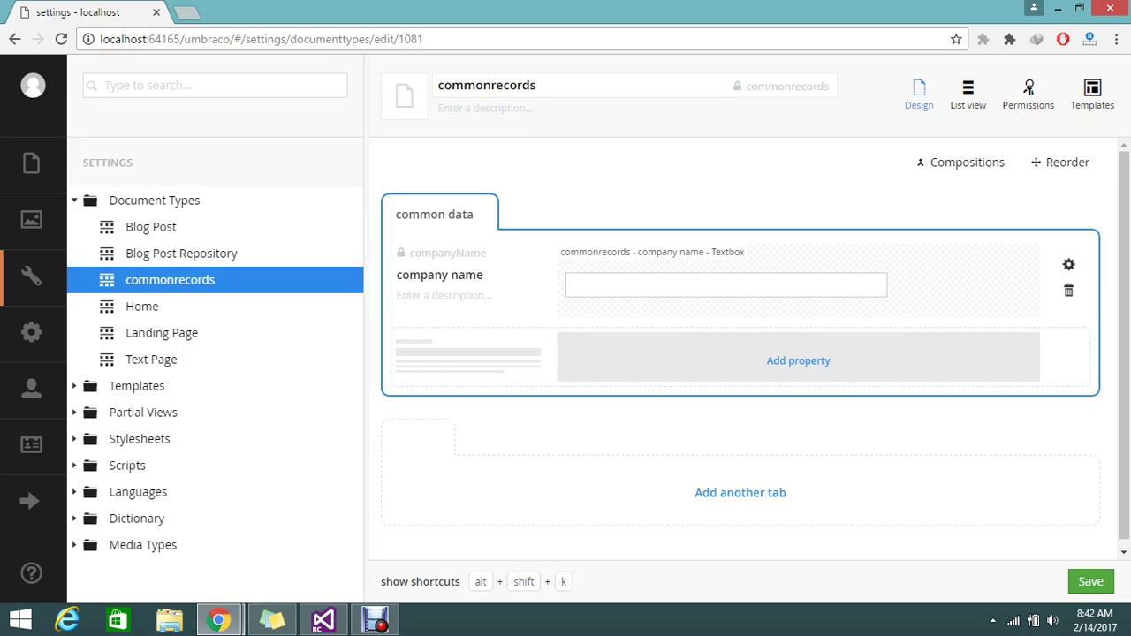
# Examine the Home content node's properties and try to open its linked document type, discarding unsaved changes.
pyautogui.click(31, 168)
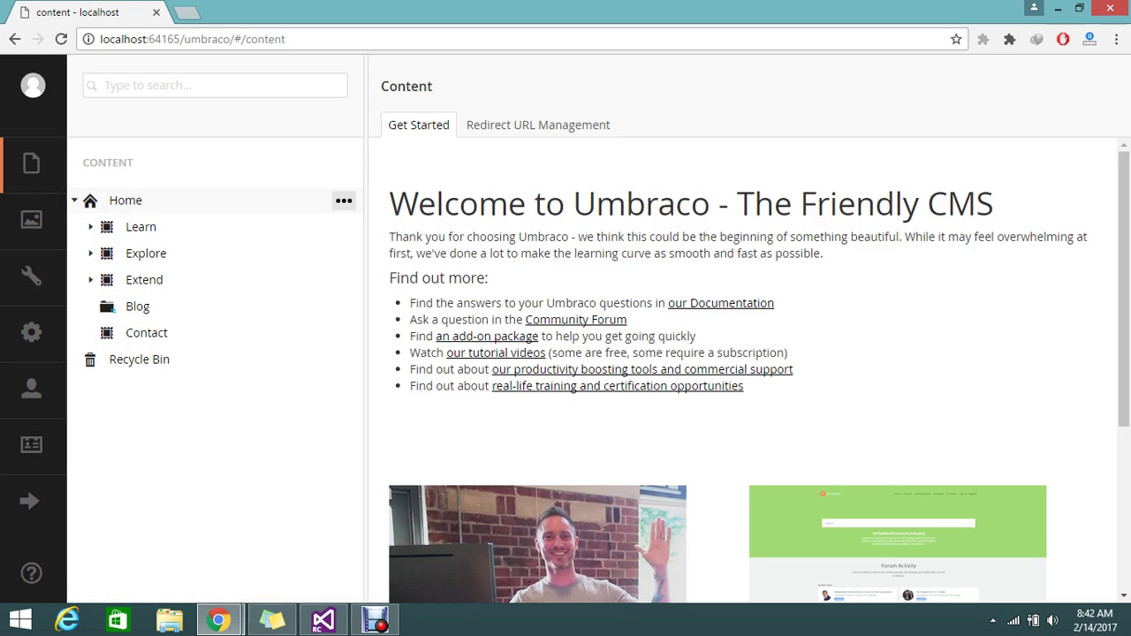
pyautogui.click(125, 200)
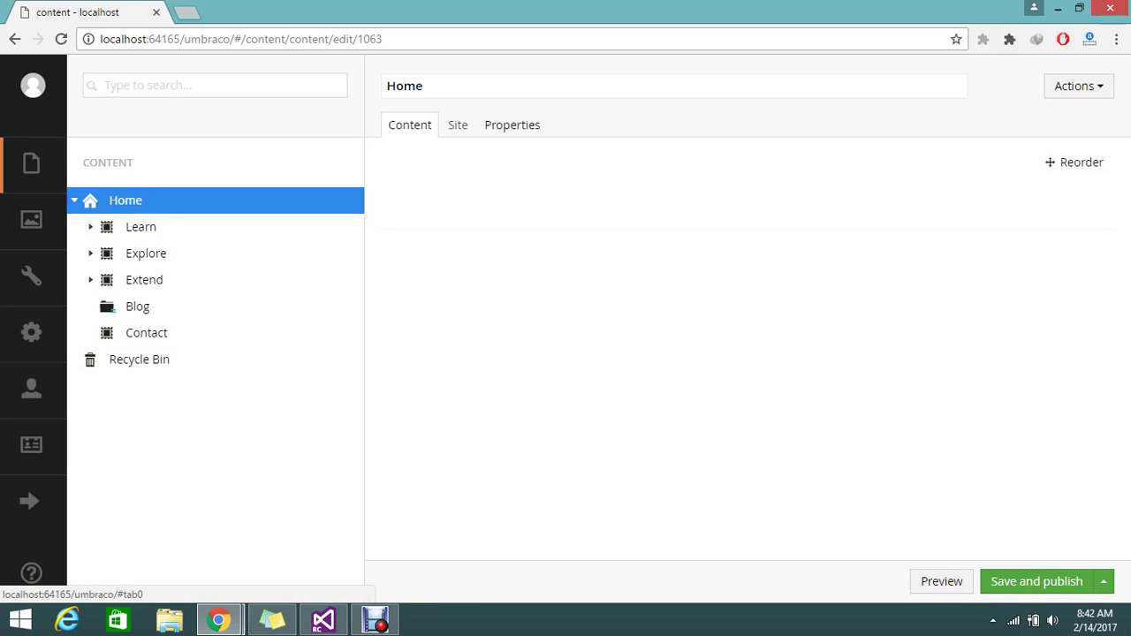
pyautogui.click(511, 125)
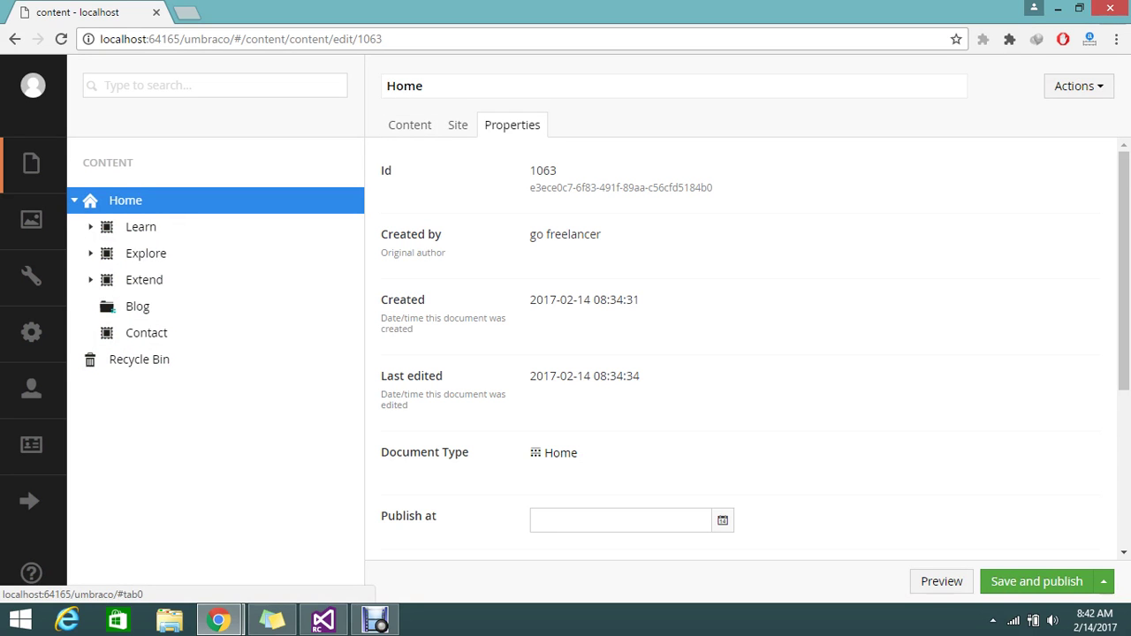
pyautogui.press('F5')
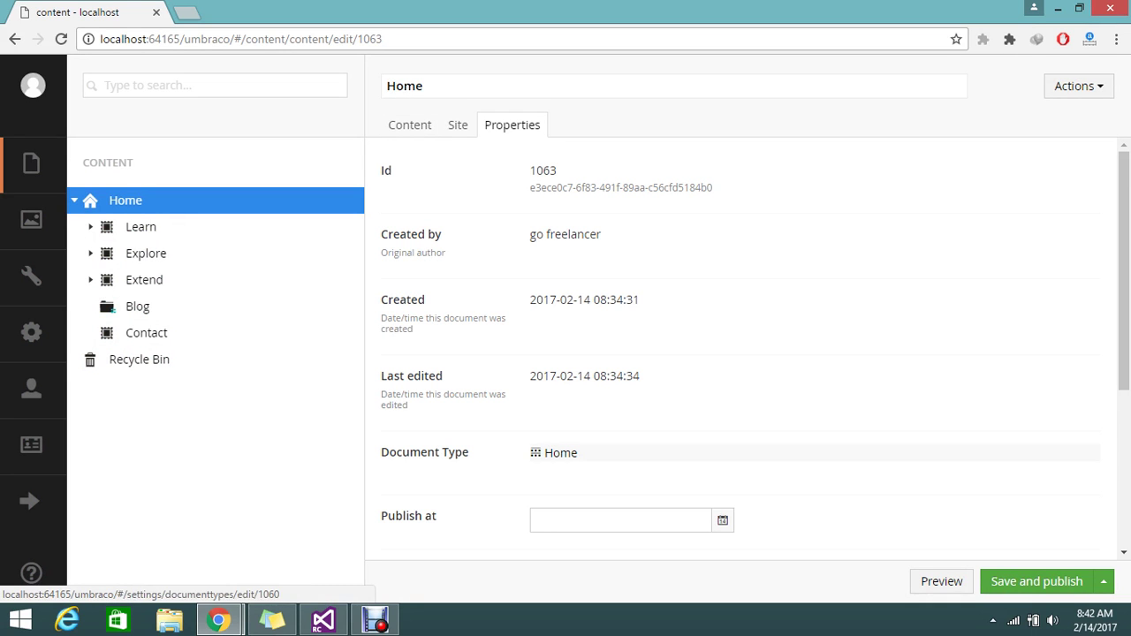
pyautogui.click(561, 453)
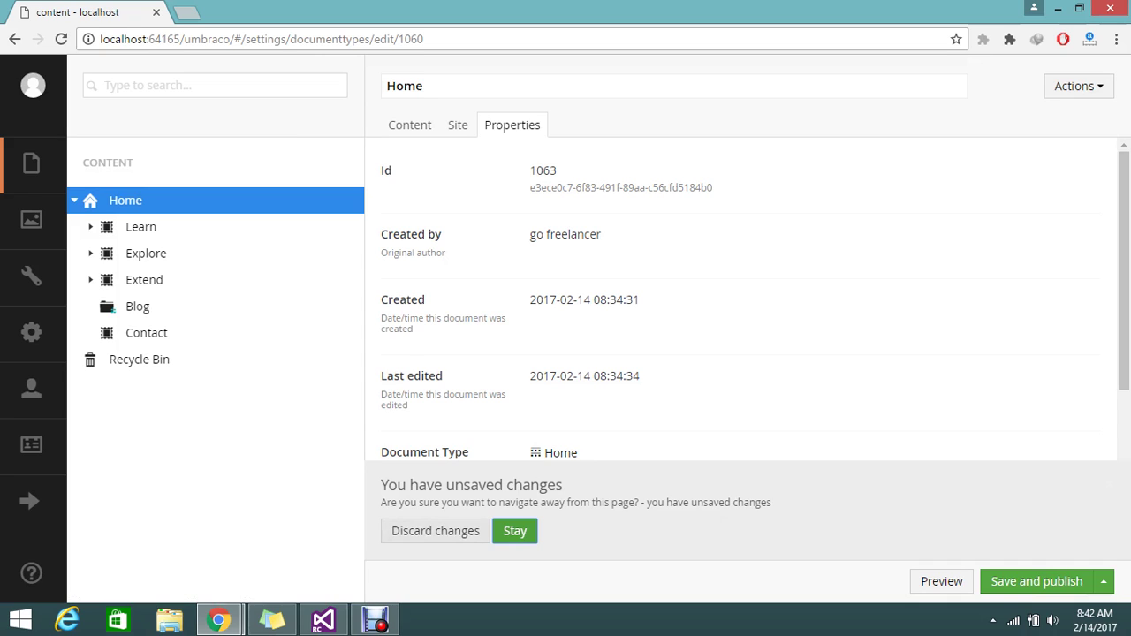
pyautogui.click(435, 530)
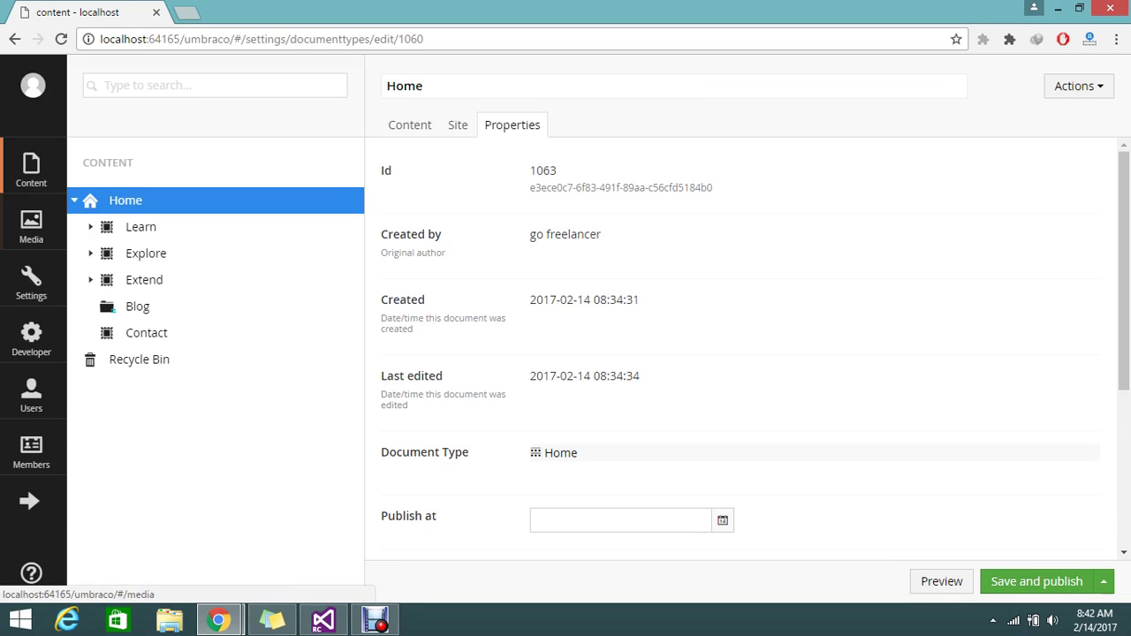
# Allow commonrecords as a child node type of the Home document type and save it.
pyautogui.click(31, 281)
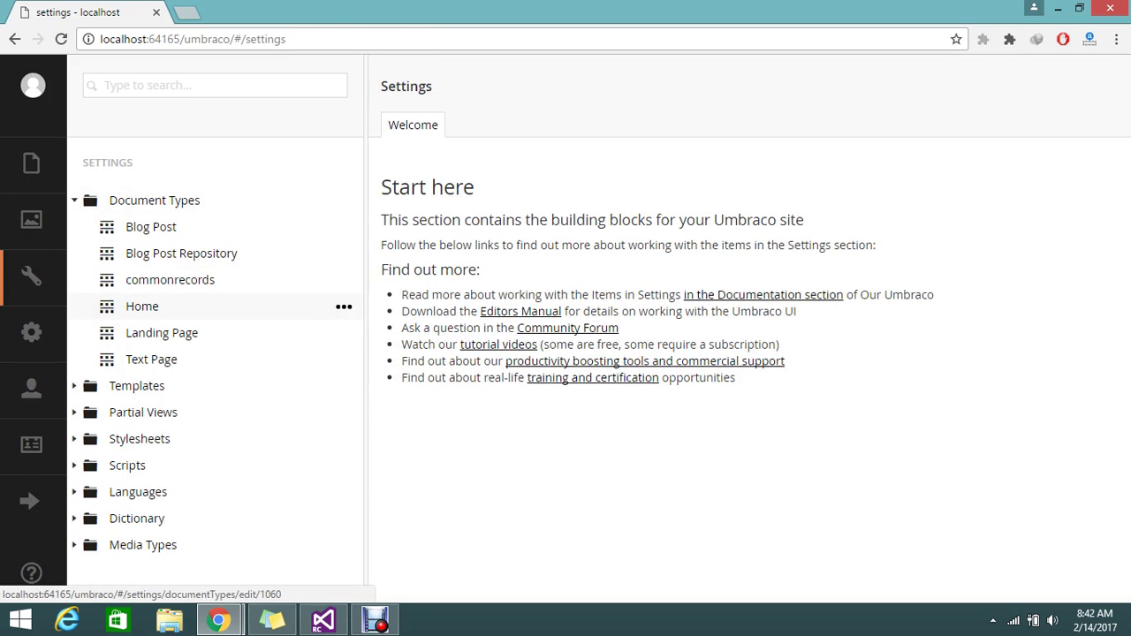
pyautogui.click(142, 306)
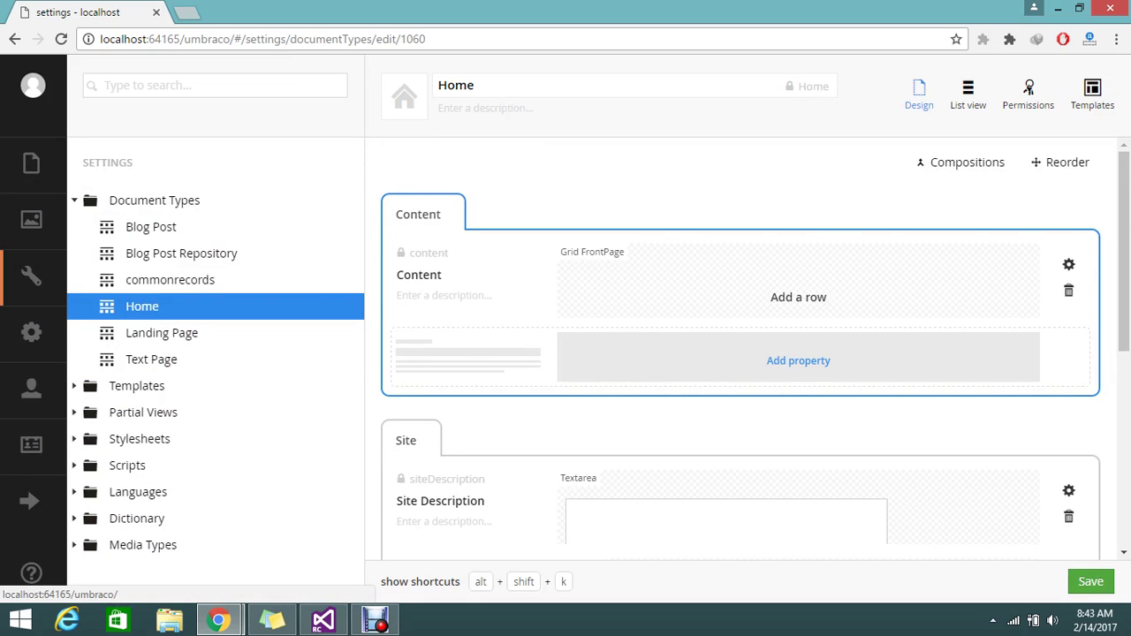
pyautogui.click(1028, 95)
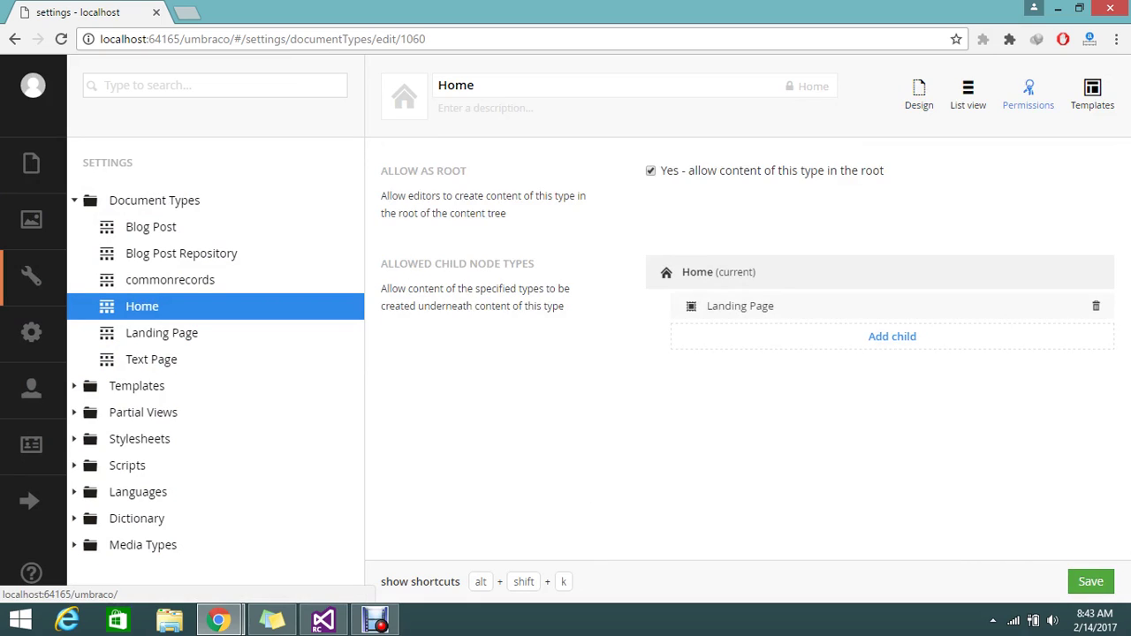
pyautogui.click(893, 337)
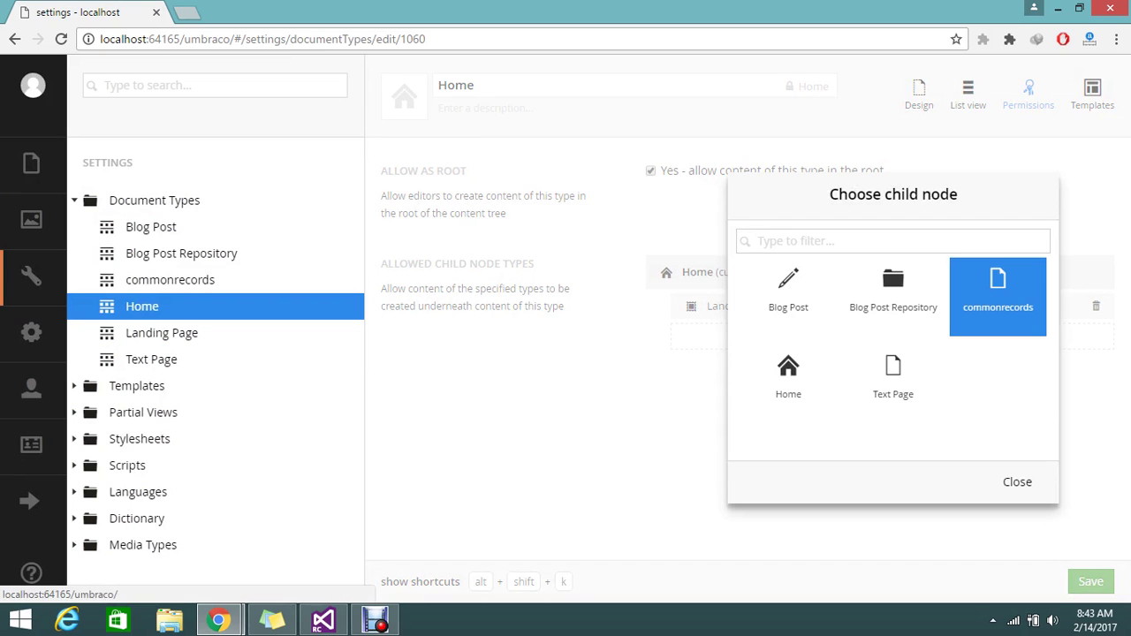
pyautogui.click(998, 296)
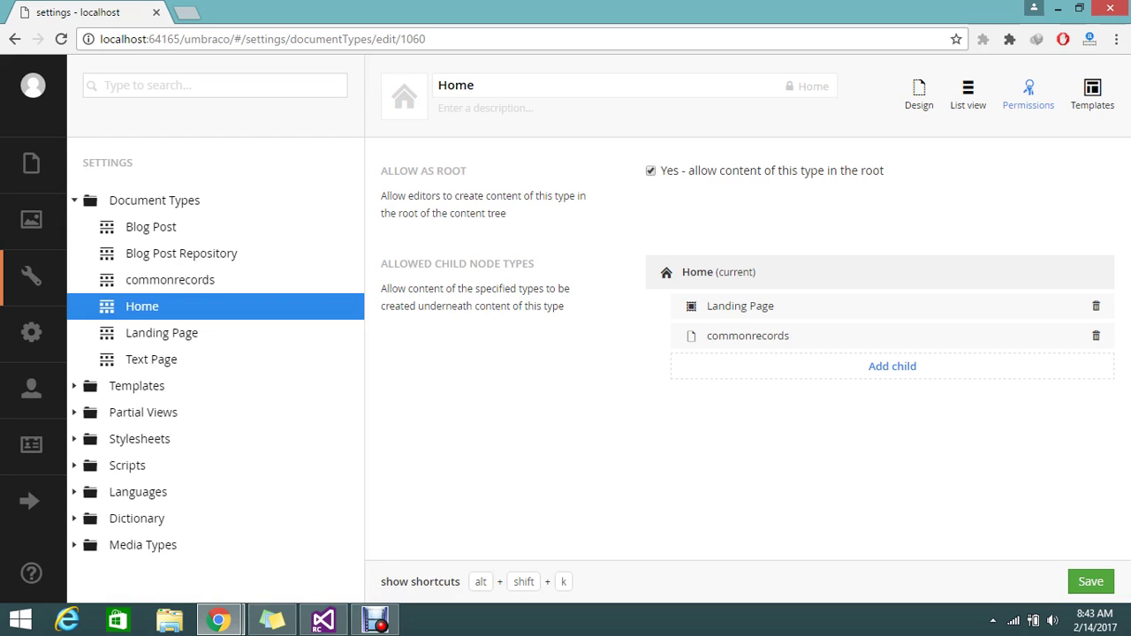
pyautogui.hotkey('ctrl', 's')
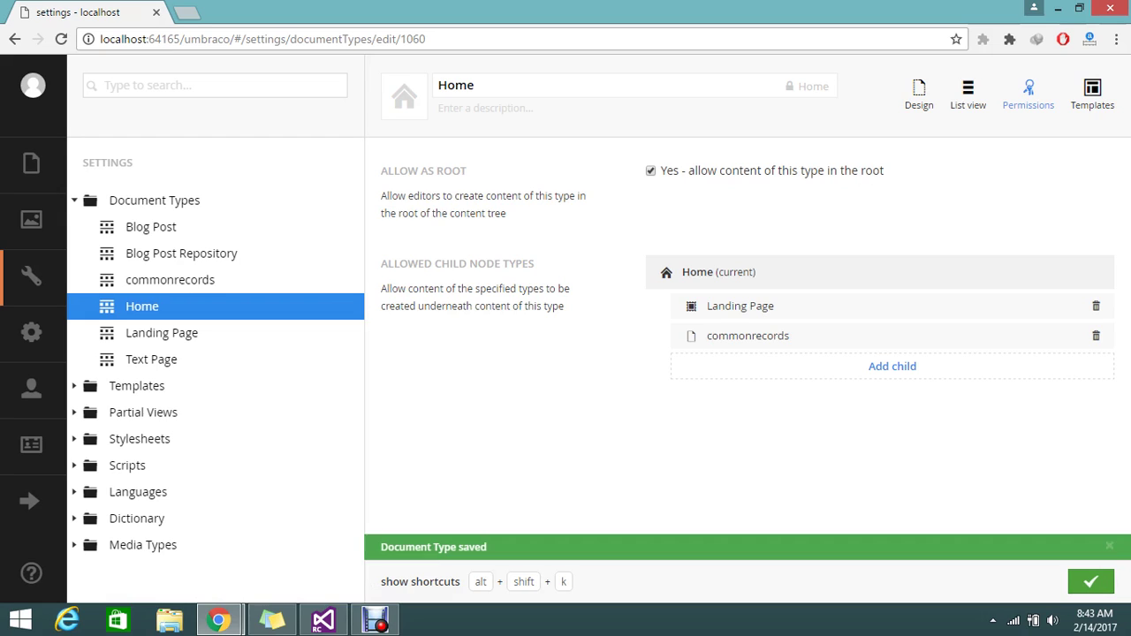
# Create a commonrecords content item under Home and set its company name to "go freelancer".
pyautogui.click(31, 168)
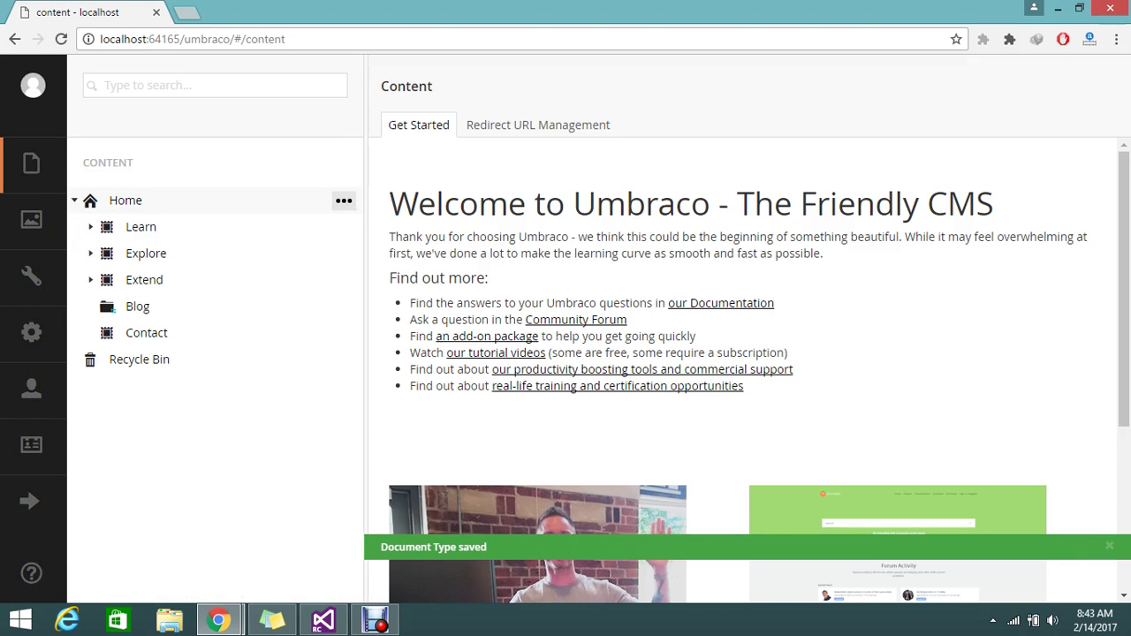
pyautogui.click(344, 200)
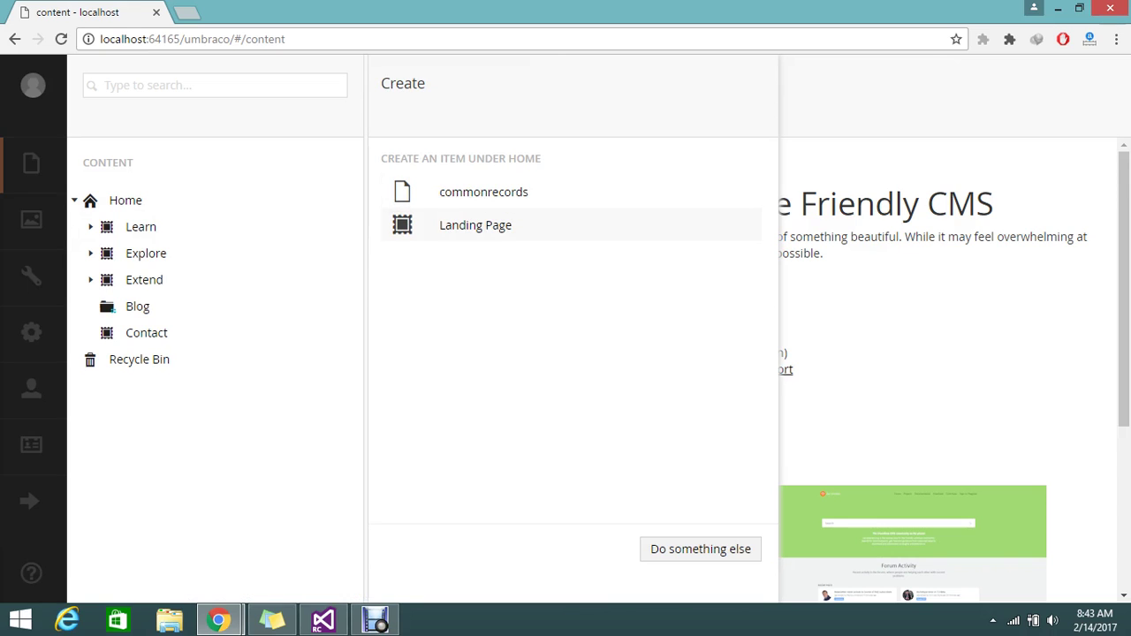
pyautogui.click(484, 192)
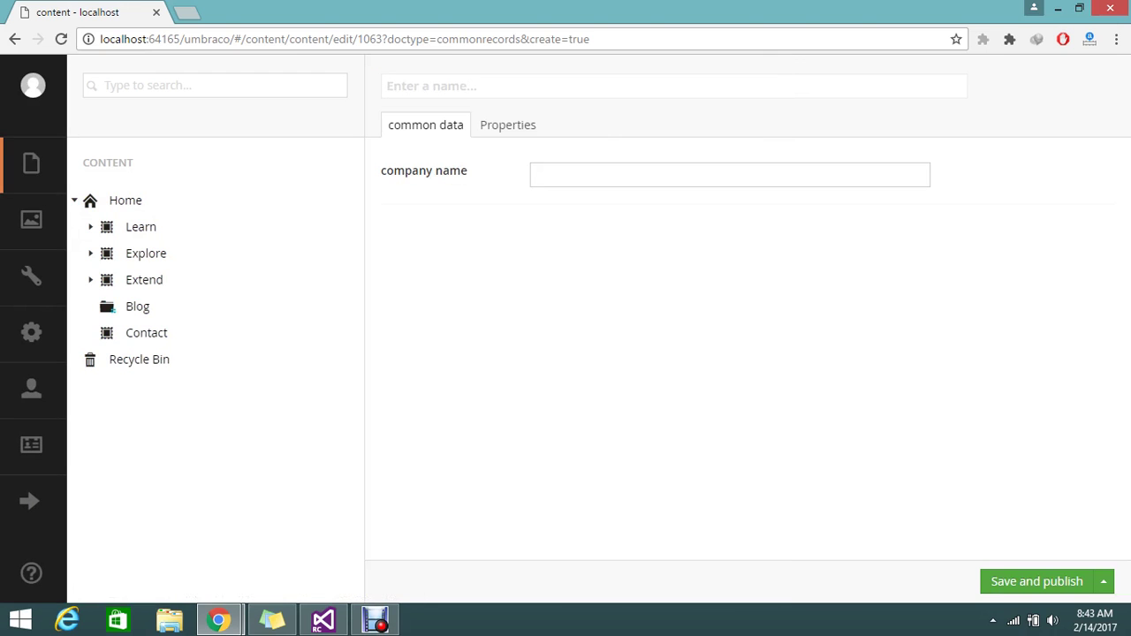
pyautogui.write('go freelancer')
# Name the new commonrecords content item "common".
pyautogui.click(387, 86)
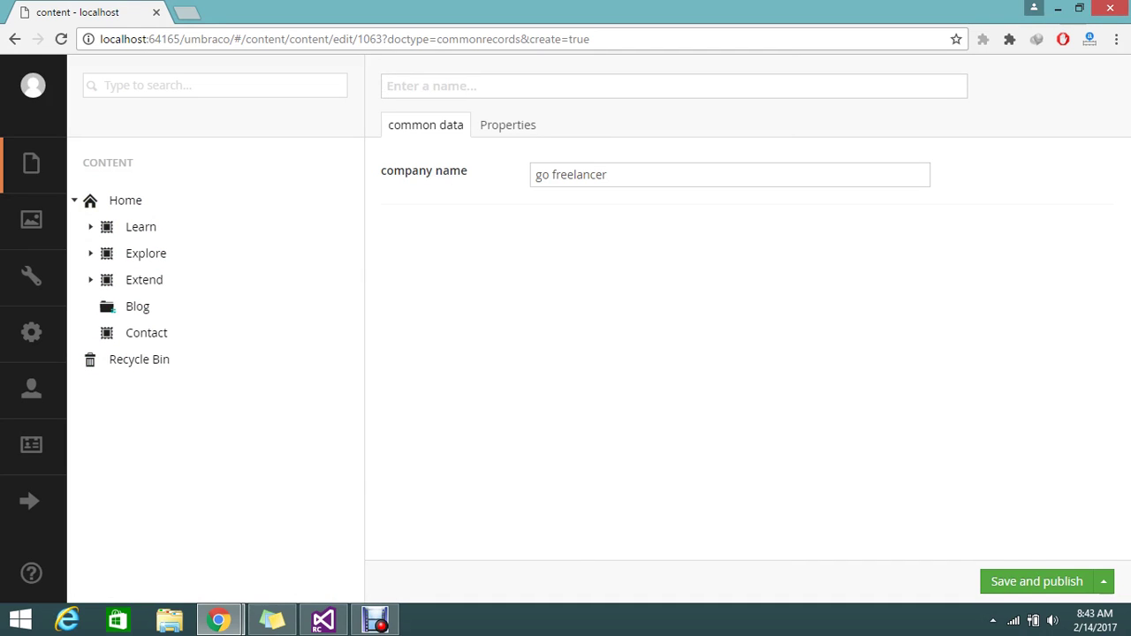
pyautogui.write('comm')
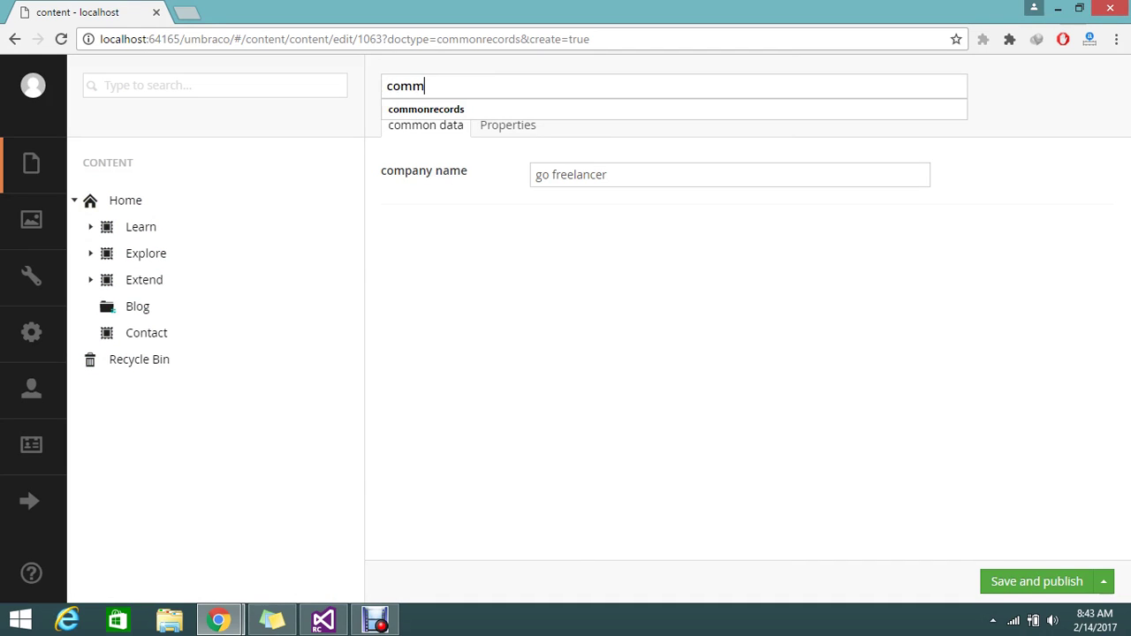
pyautogui.write('om')
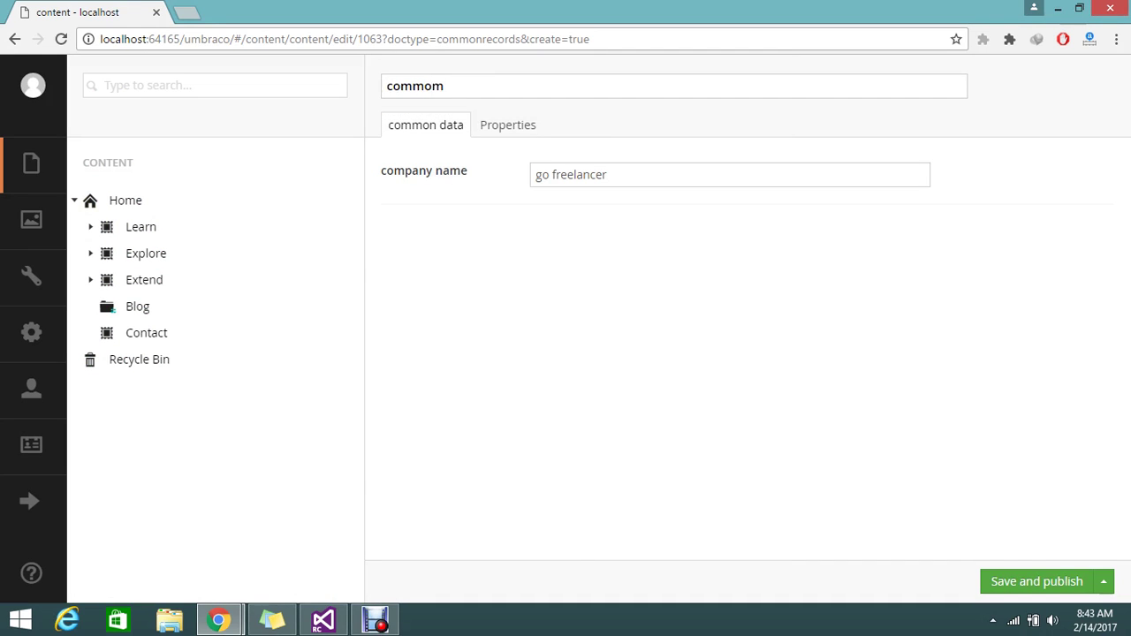
pyautogui.press('BackSpace')
pyautogui.write('n')
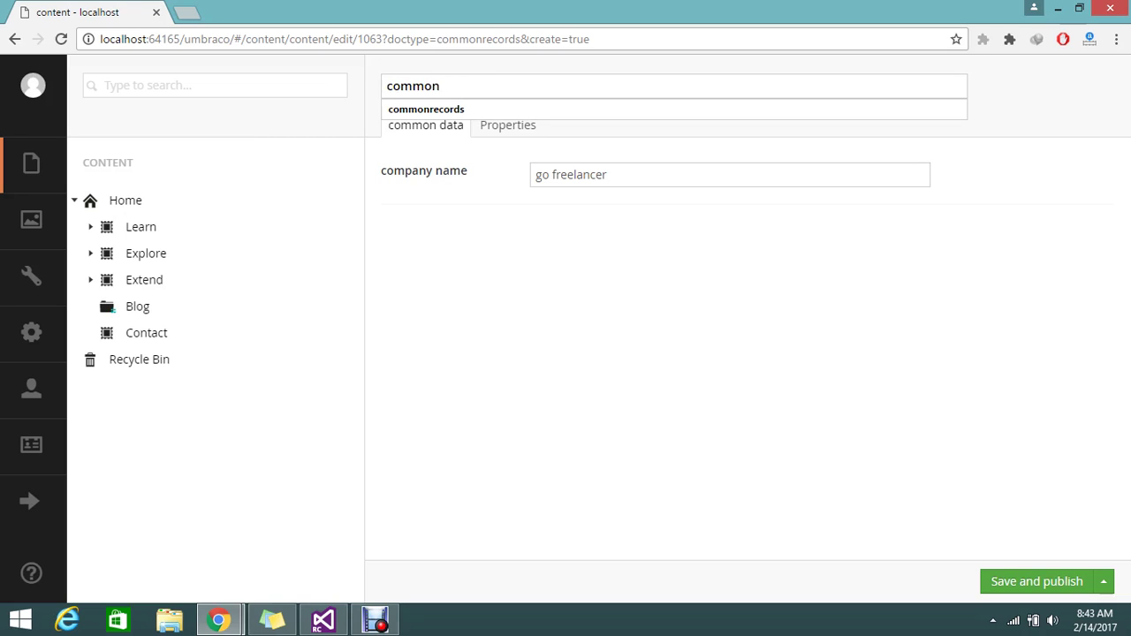
pyautogui.press('Tab')
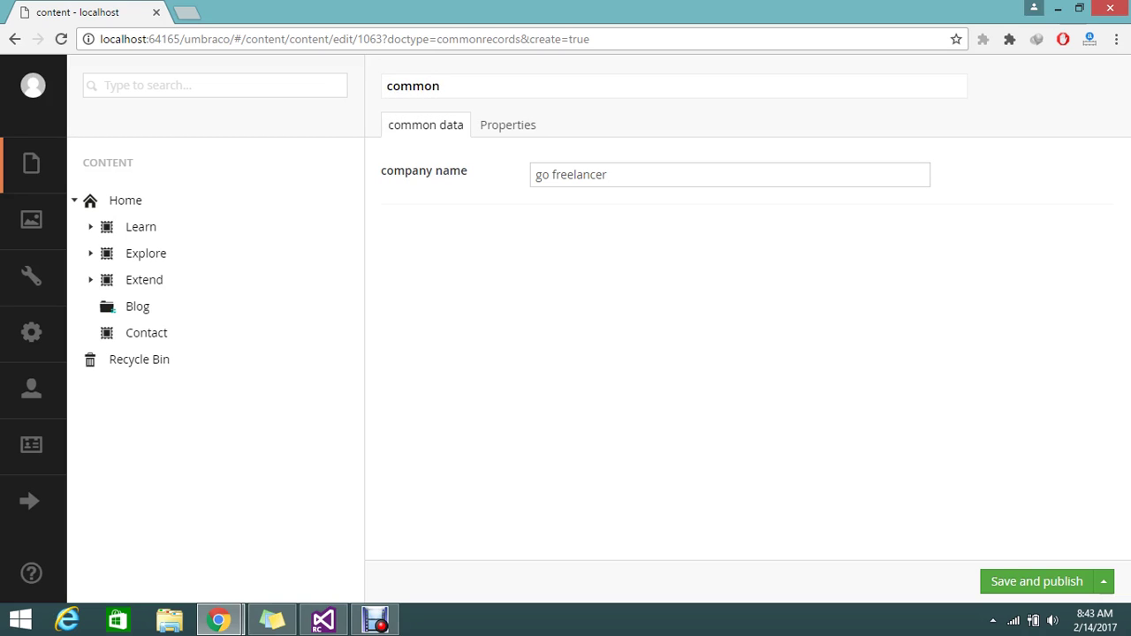
# Rename the new commonrecords content item to "common Data", then save and publish it.
pyautogui.click(440, 85)
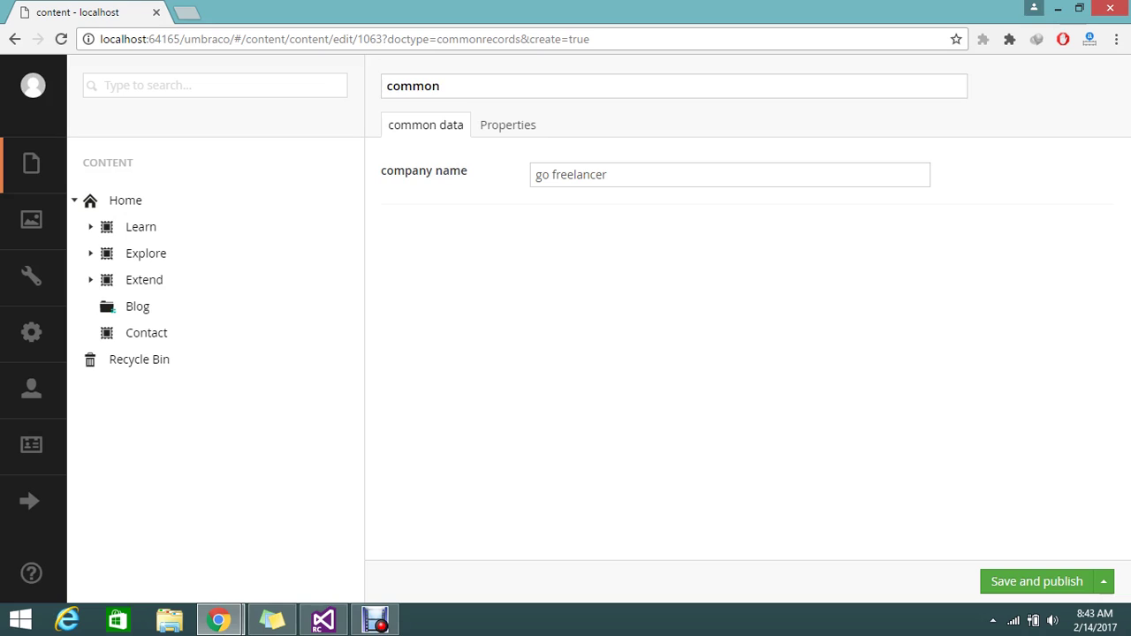
pyautogui.write('Data')
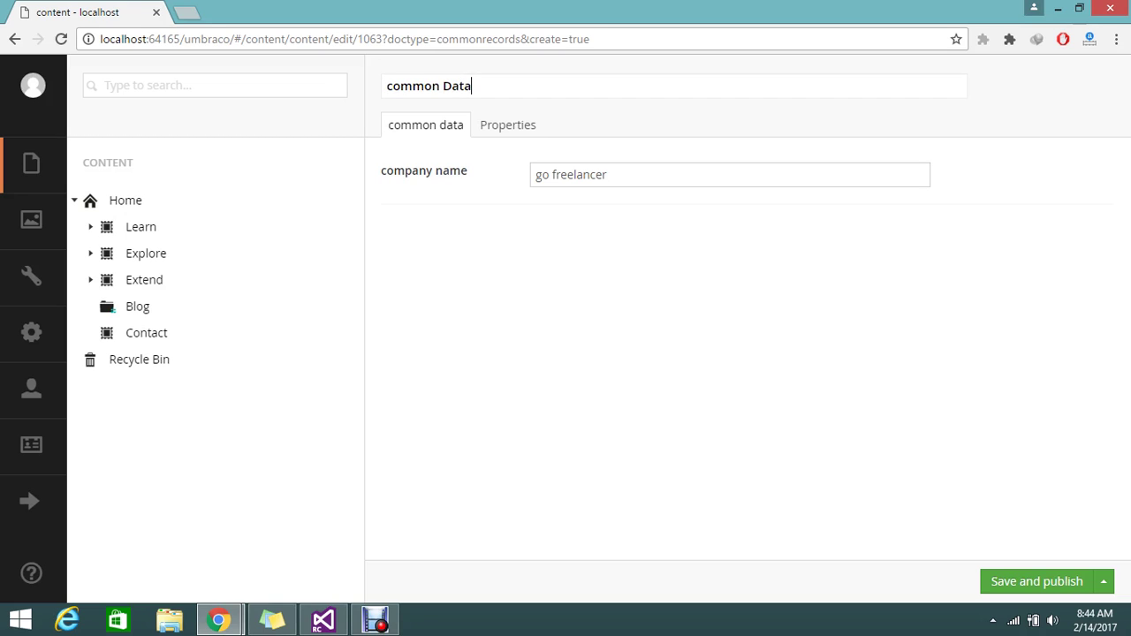
pyautogui.hotkey('ctrl', 's')
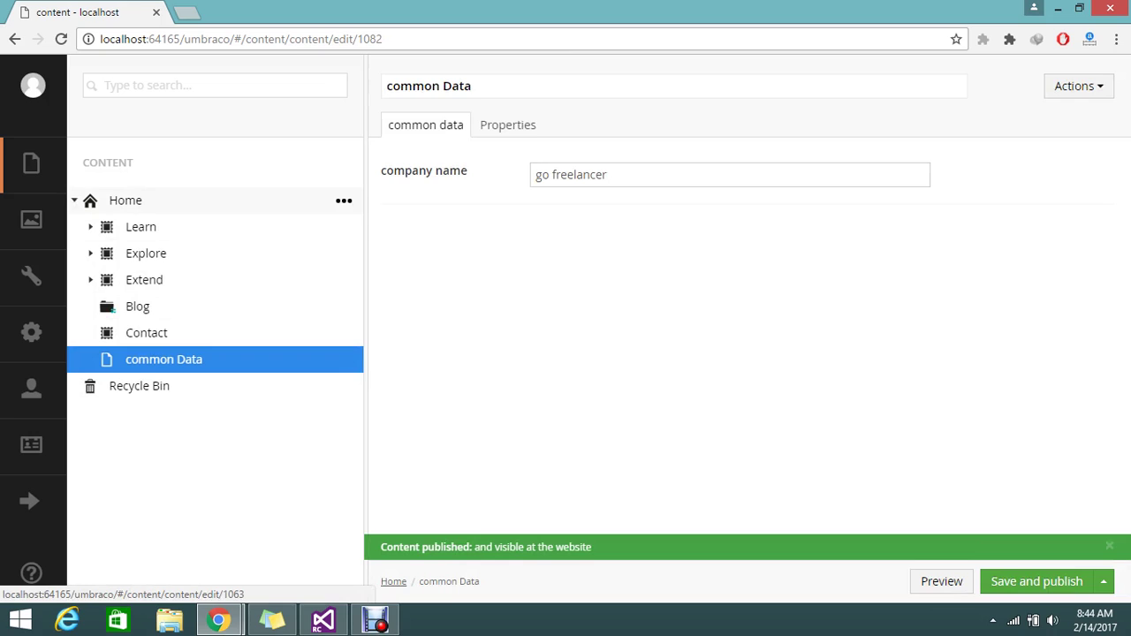
# View the Home content node and return to common Data, discarding the unsaved changes.
pyautogui.click(125, 199)
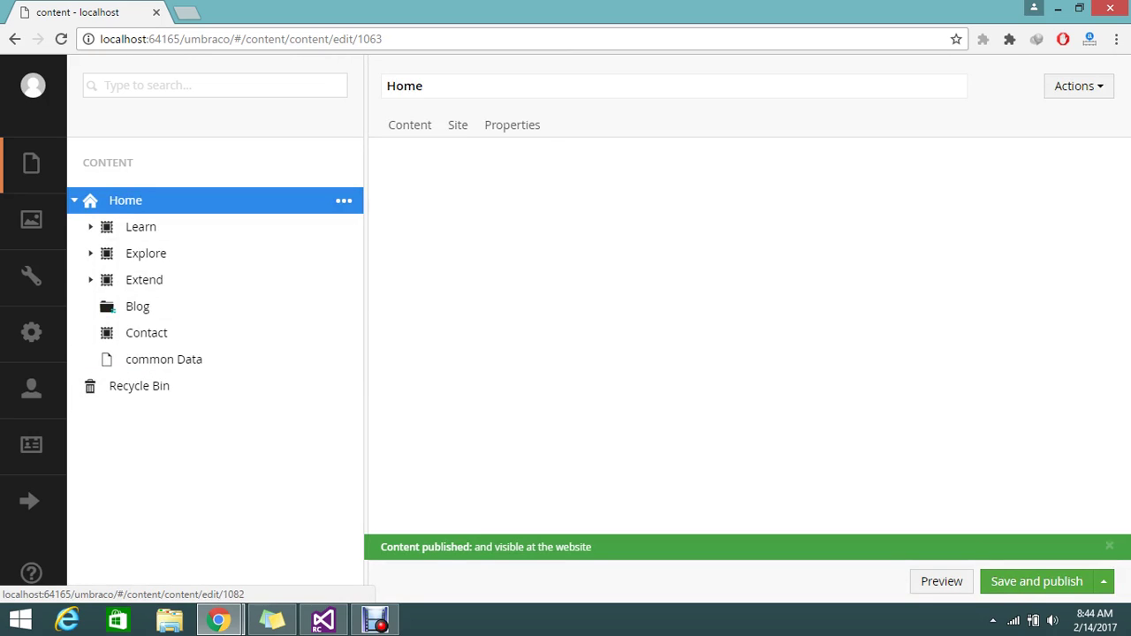
pyautogui.click(163, 359)
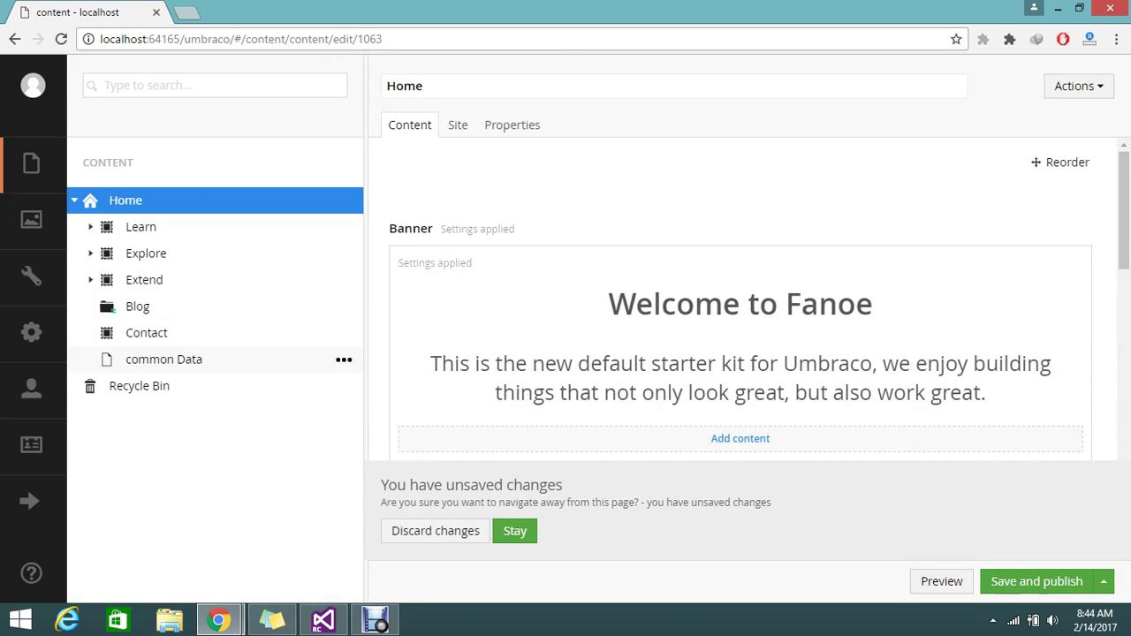
pyautogui.click(435, 530)
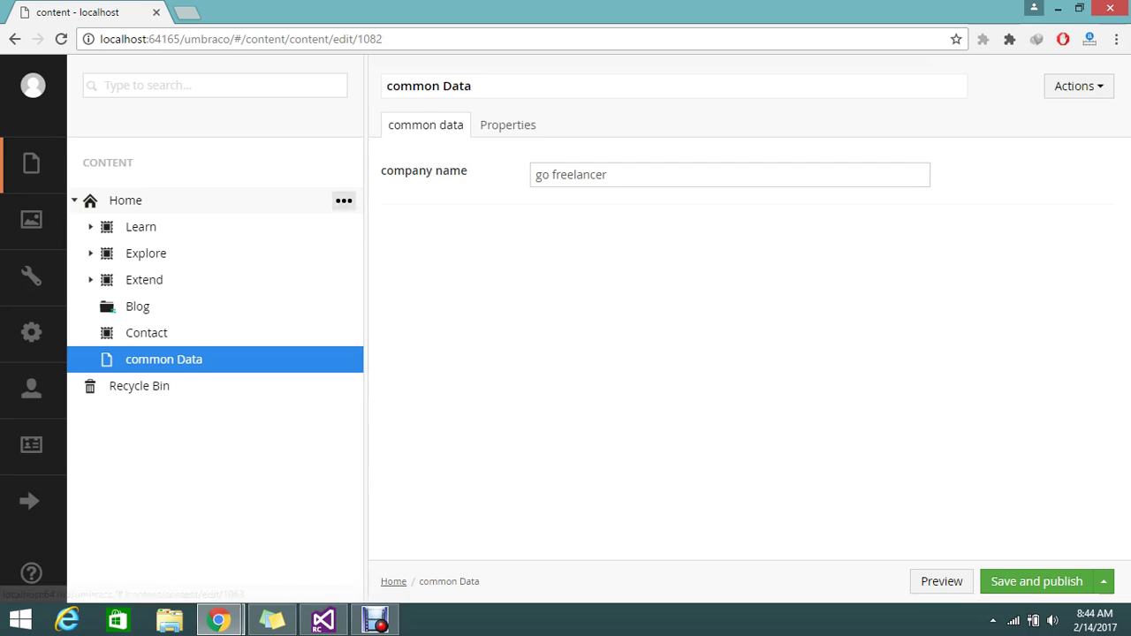
pyautogui.click(344, 200)
pyautogui.press('Escape')
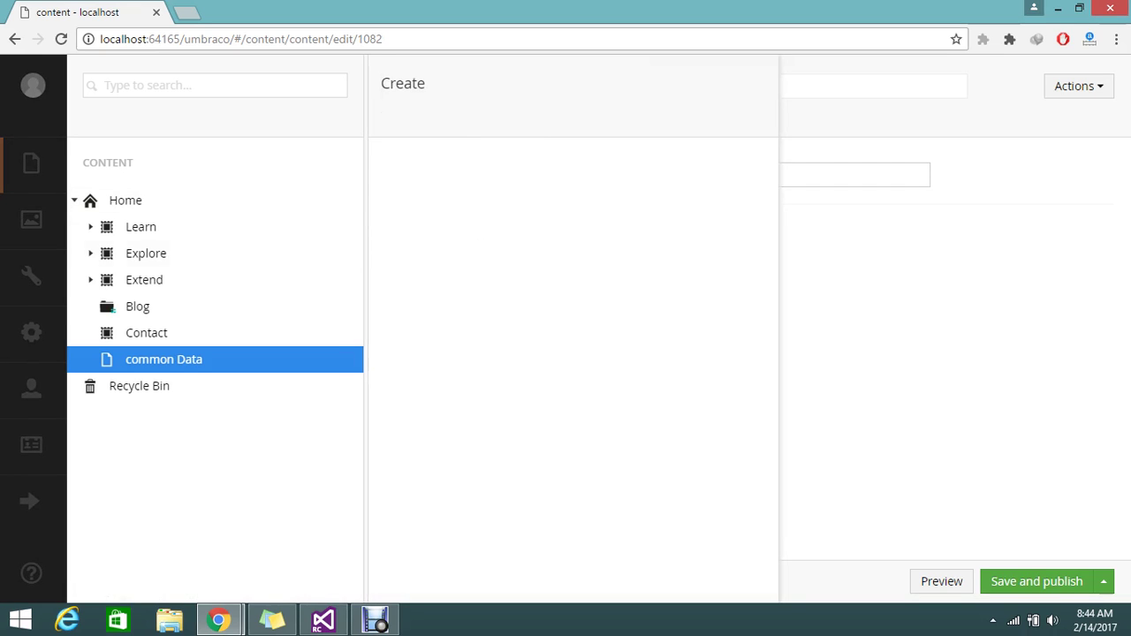
# Open the published home page through the document link in the Home node's properties.
pyautogui.click(125, 201)
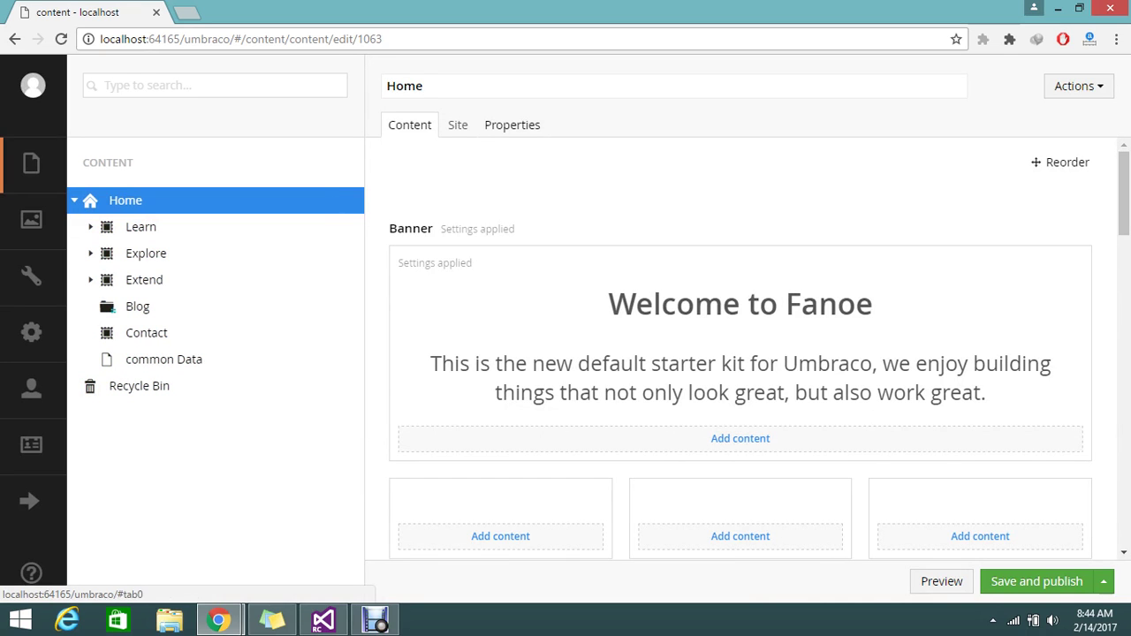
pyautogui.click(512, 125)
pyautogui.scroll(-3, 742, 354)
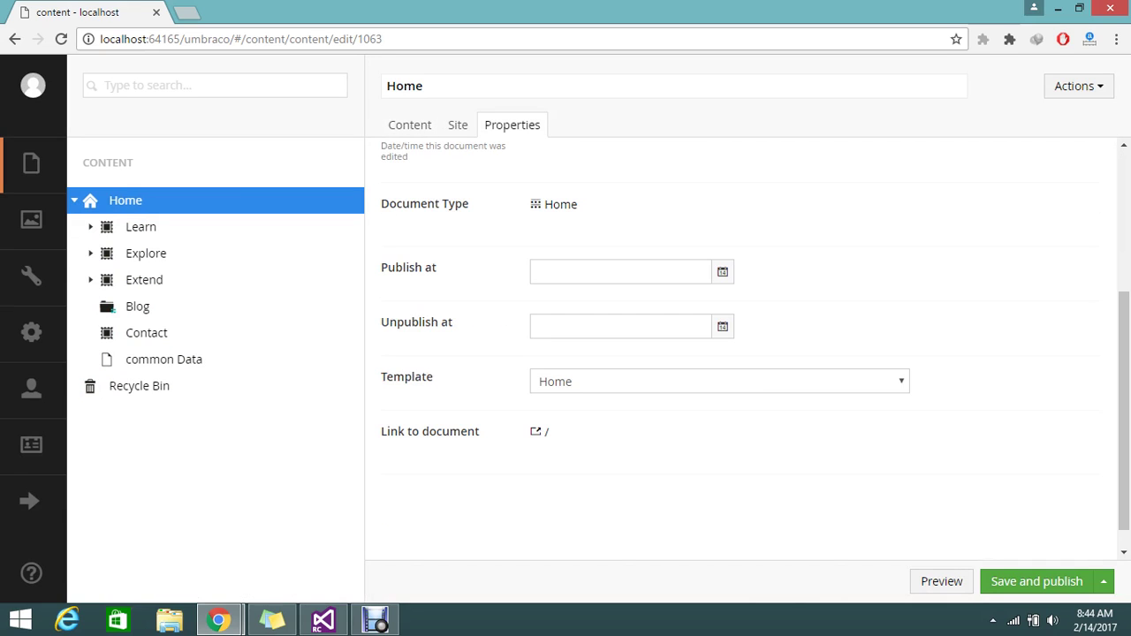
pyautogui.click(546, 432)
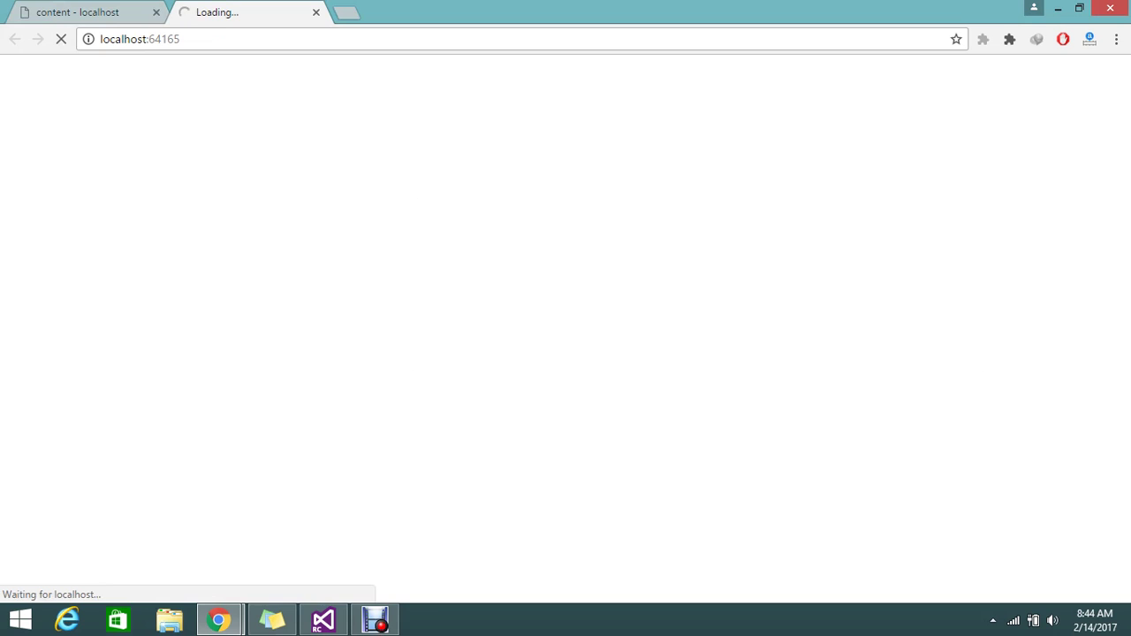
# Reopen the common Data content item and check whether the published home page has loaded.
pyautogui.click(86, 12)
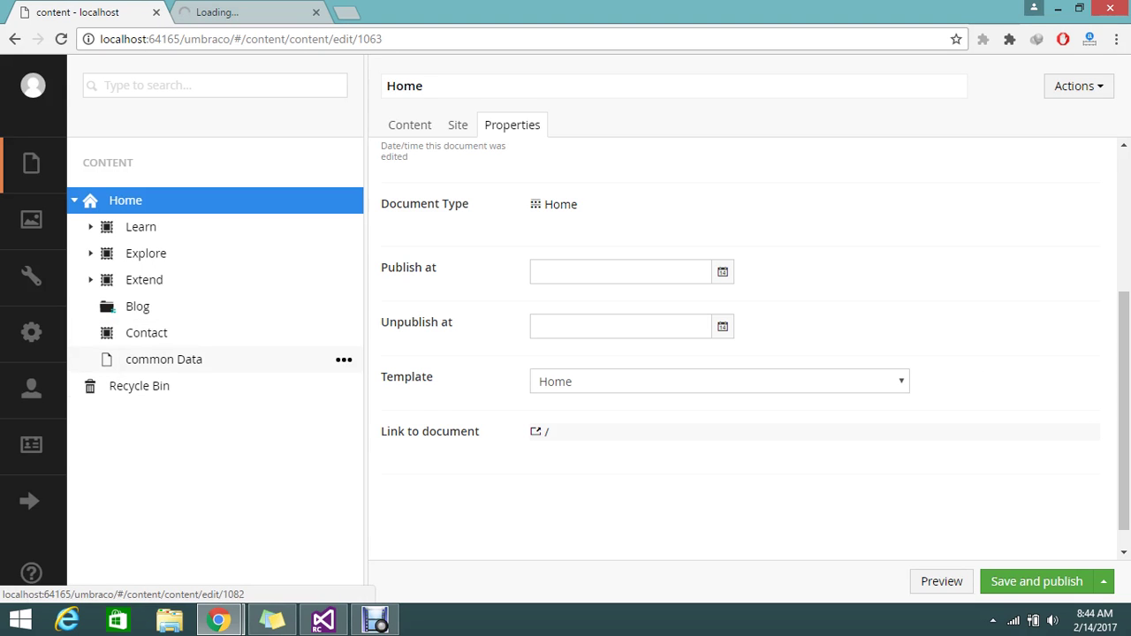
pyautogui.click(164, 359)
pyautogui.hotkey('ctrl', 'Tab')
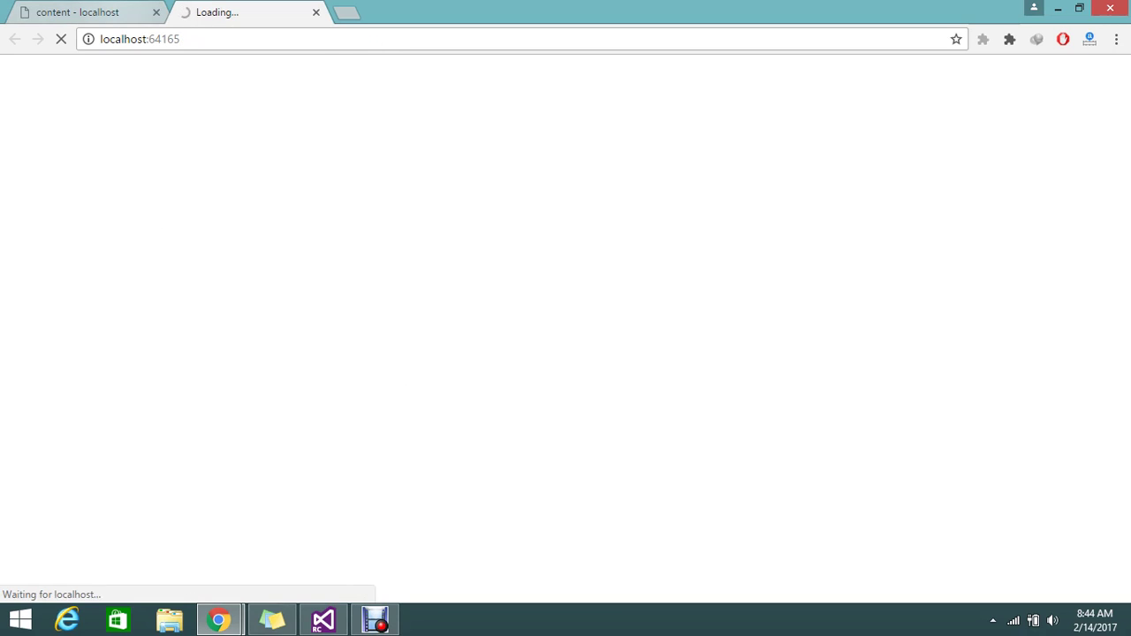
pyautogui.click(115, 12)
pyautogui.hotkey('ctrl', 'Tab')
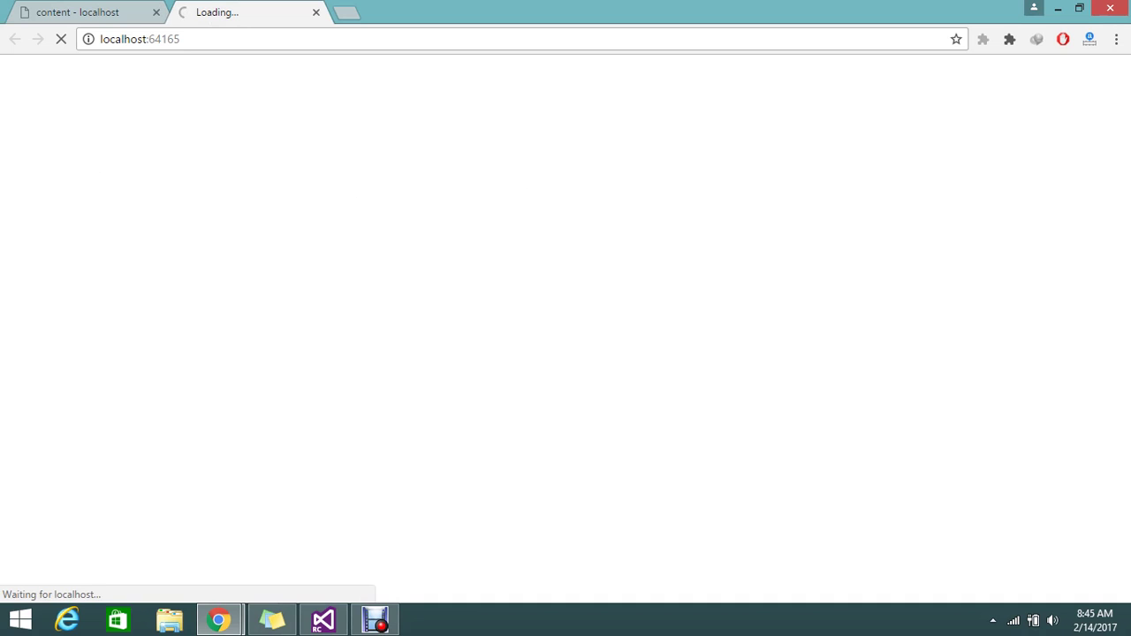
pyautogui.hotkey('ctrl', 'Tab')
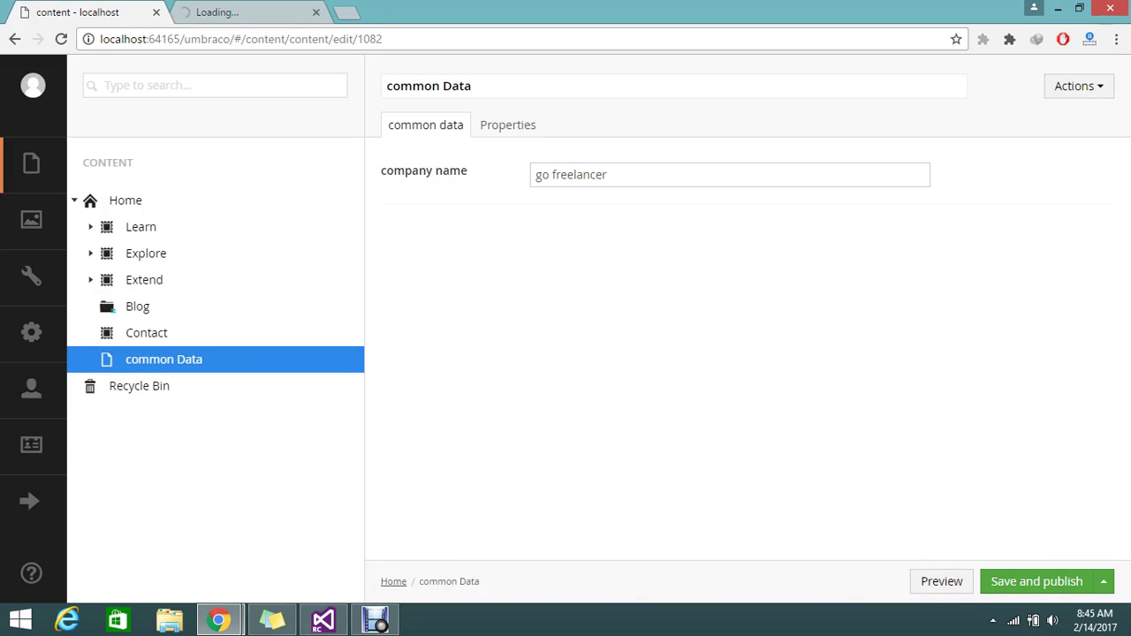
pyautogui.click(230, 11)
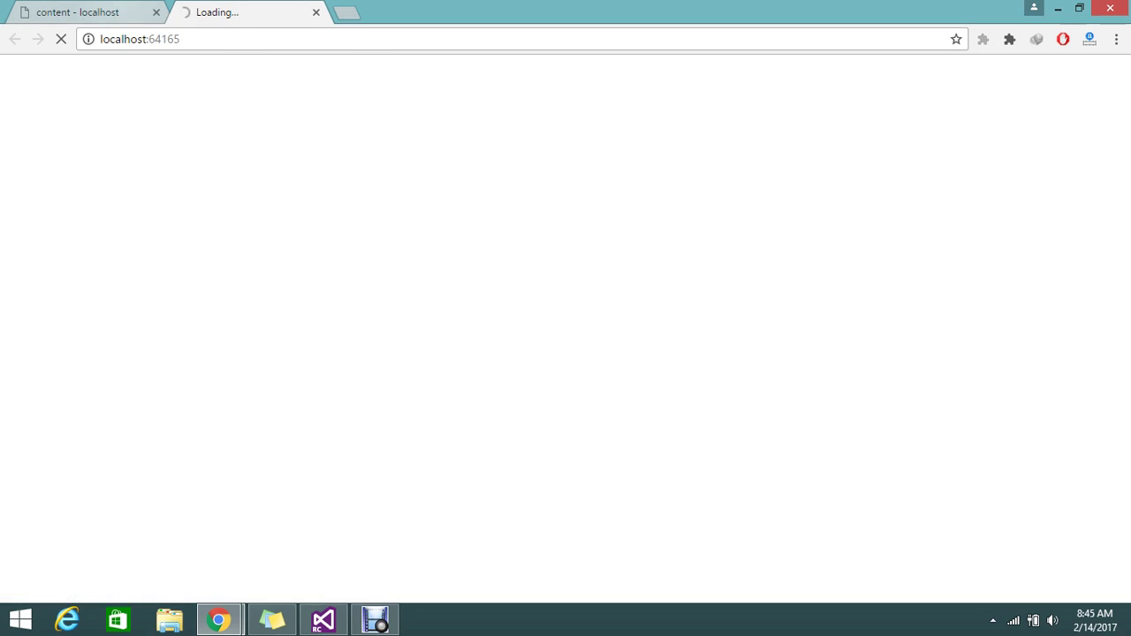
pyautogui.click(122, 11)
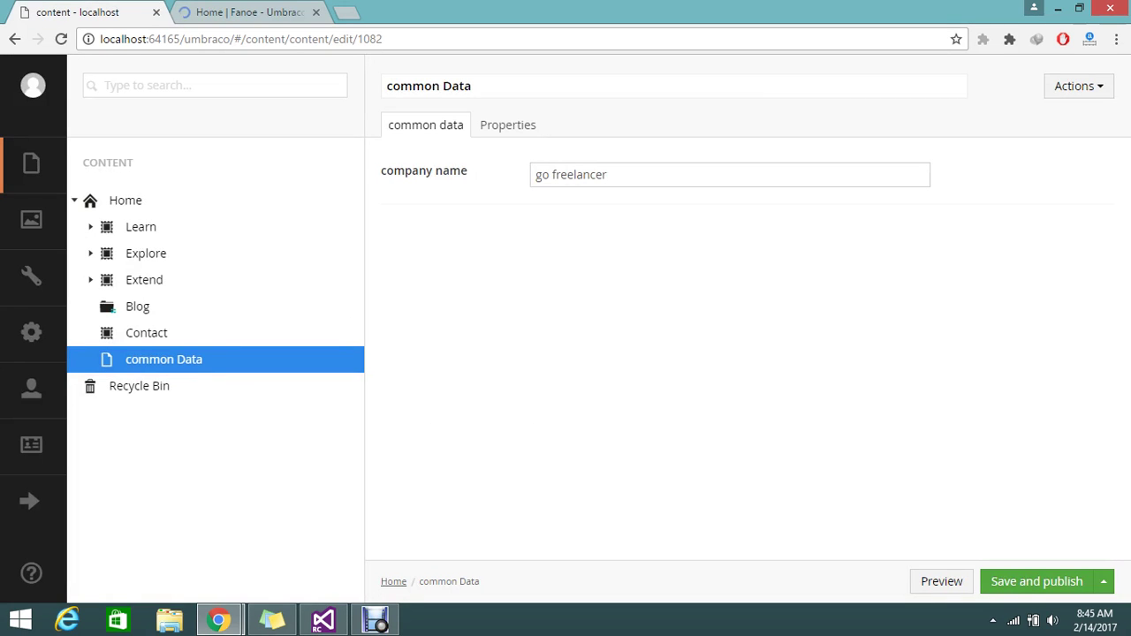
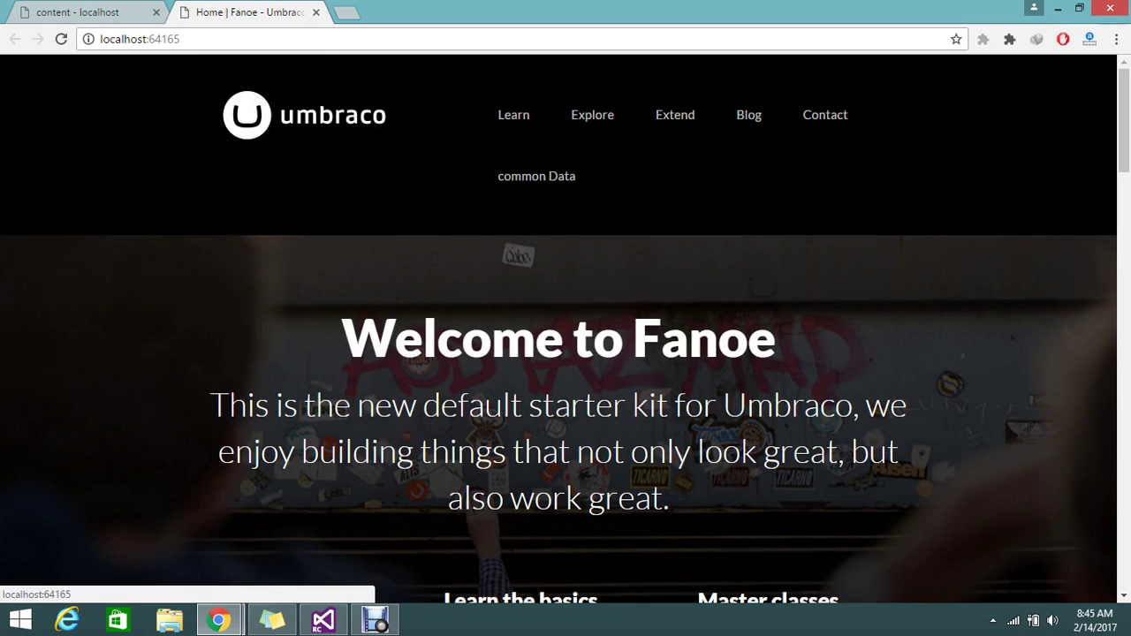
# Compare the common Data item's company name with the navigation and content of the published home page.
pyautogui.click(107, 12)
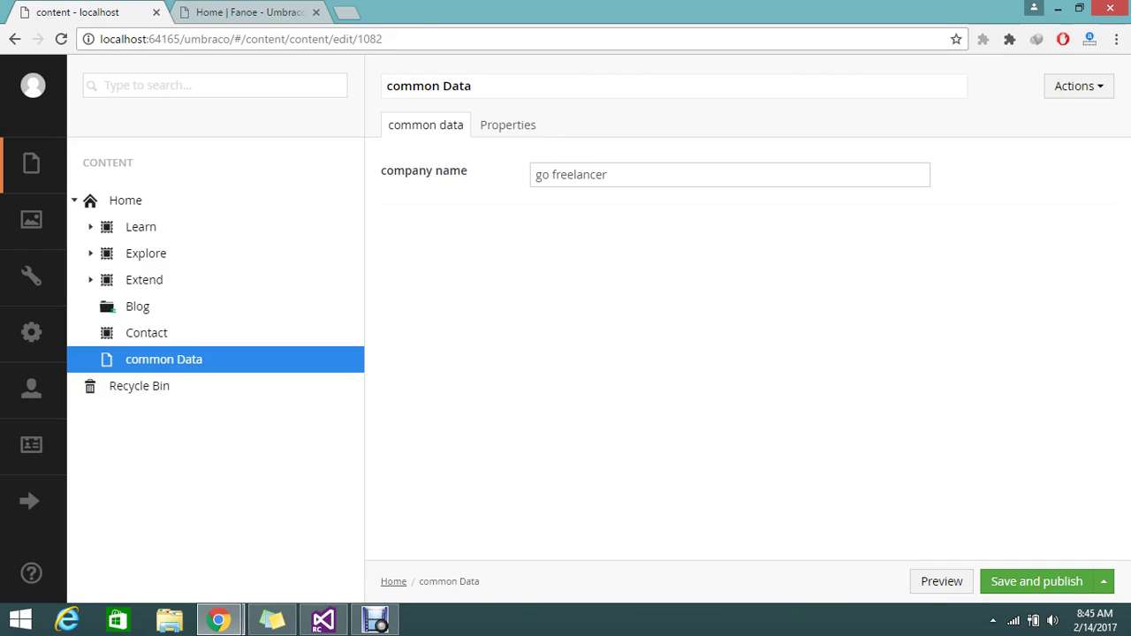
pyautogui.moveTo(608, 174); pyautogui.dragTo(536, 174)
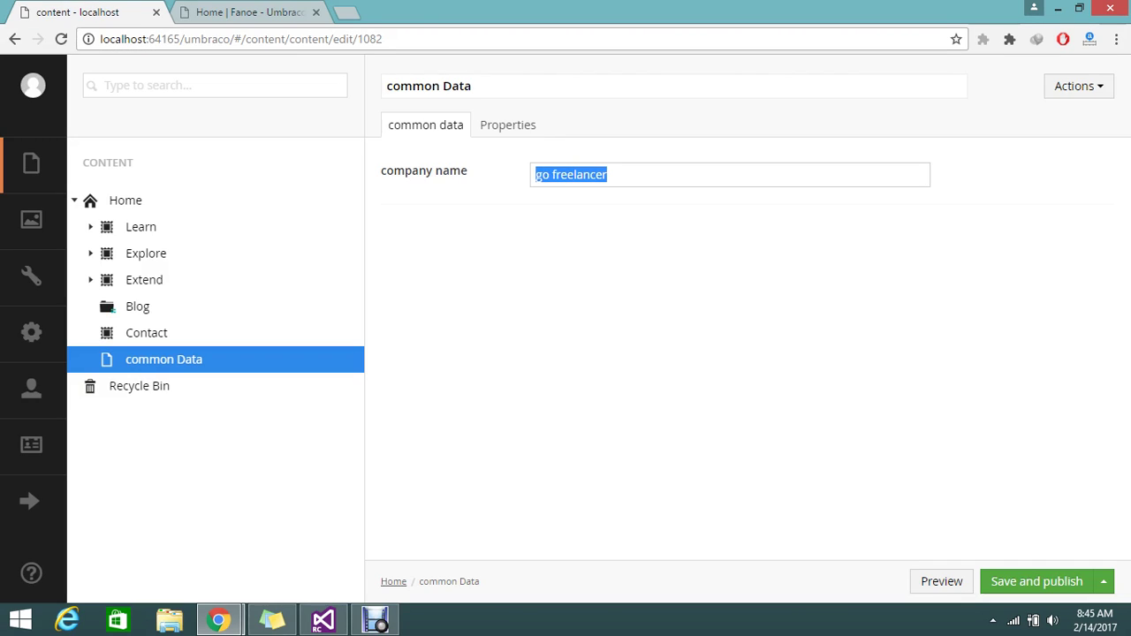
pyautogui.hotkey('ctrl', 'Tab')
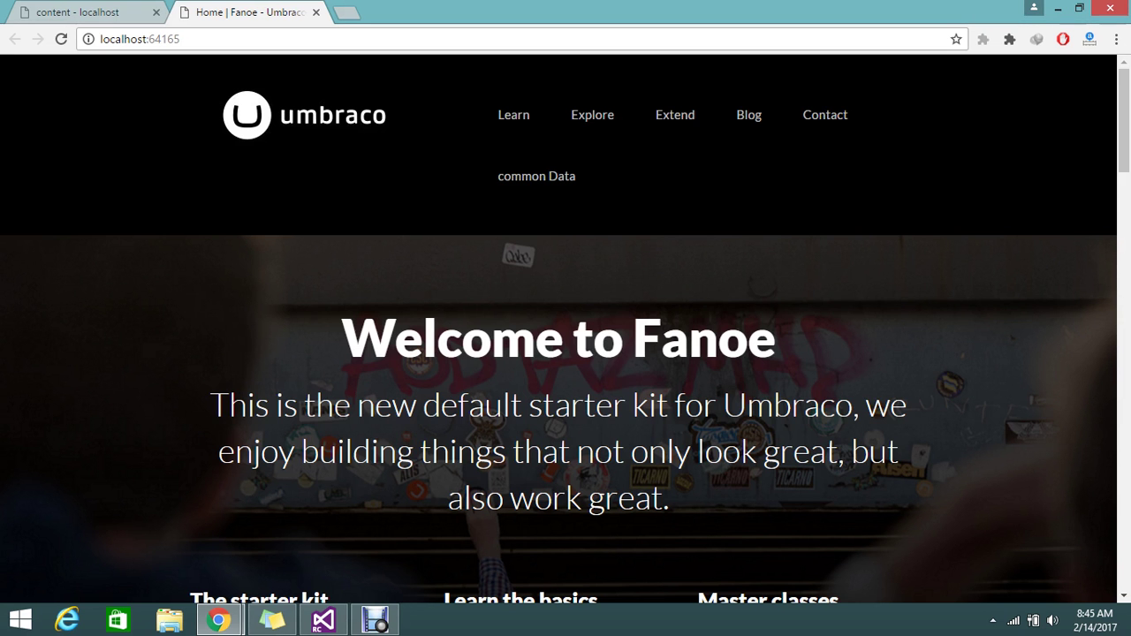
pyautogui.hotkey('ctrl', 'Tab')
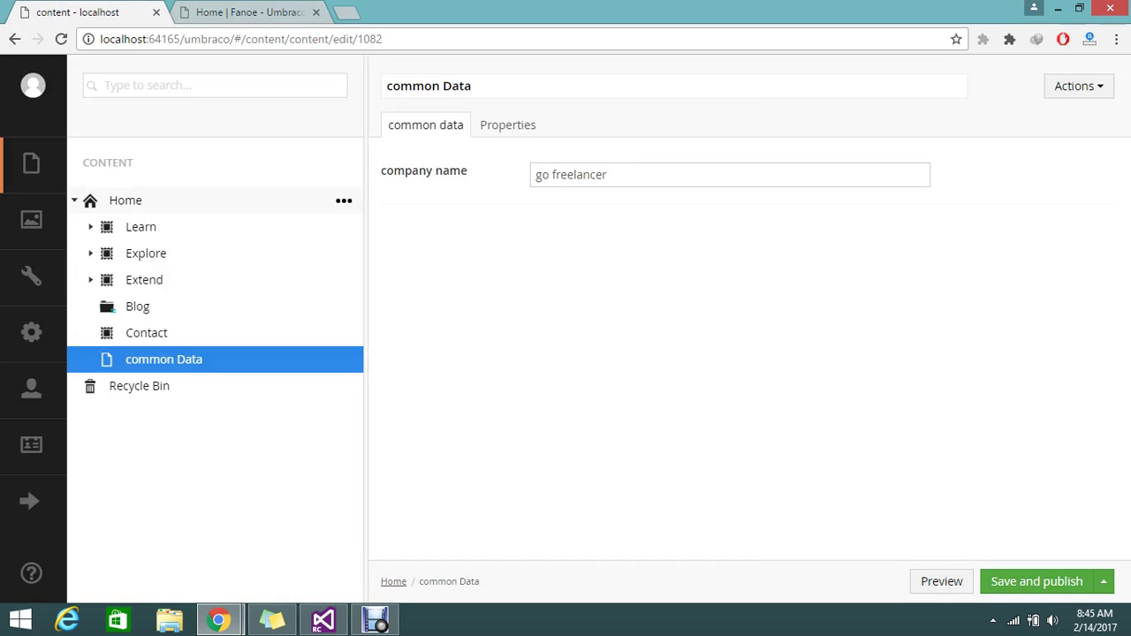
pyautogui.hotkey('ctrl', 'Tab')
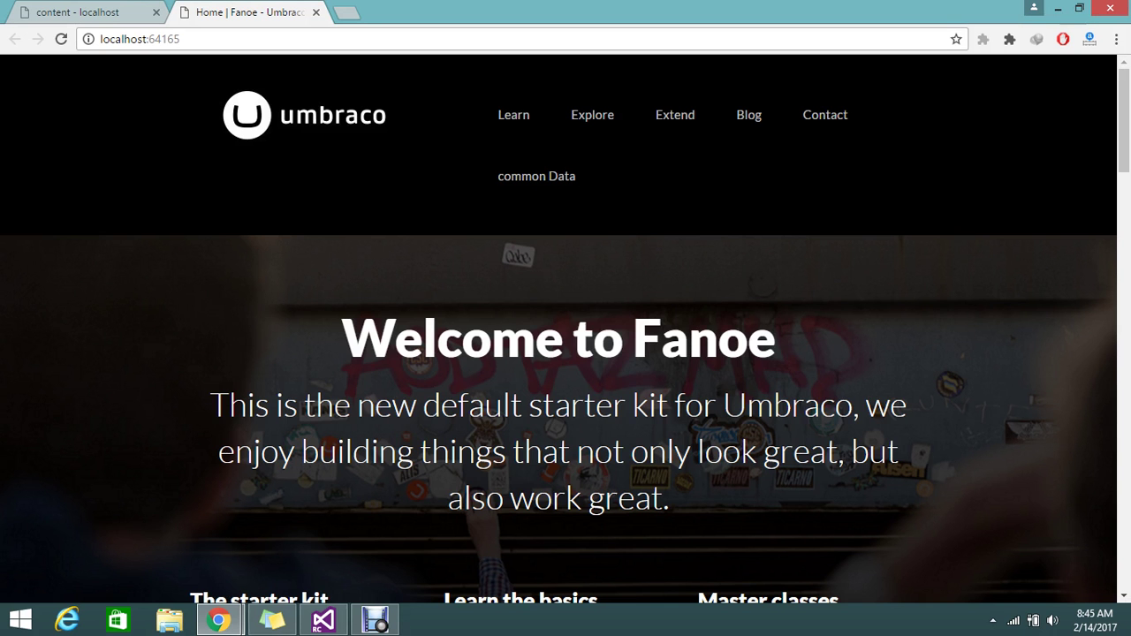
pyautogui.scroll(-7, 566, 329)
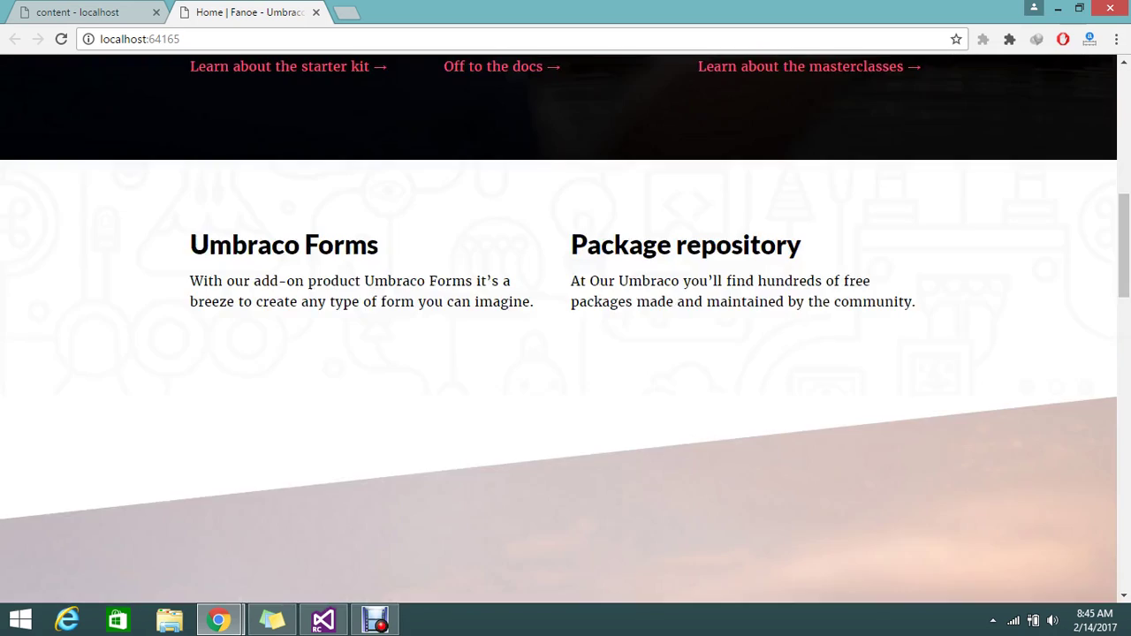
pyautogui.scroll(7, 566, 329)
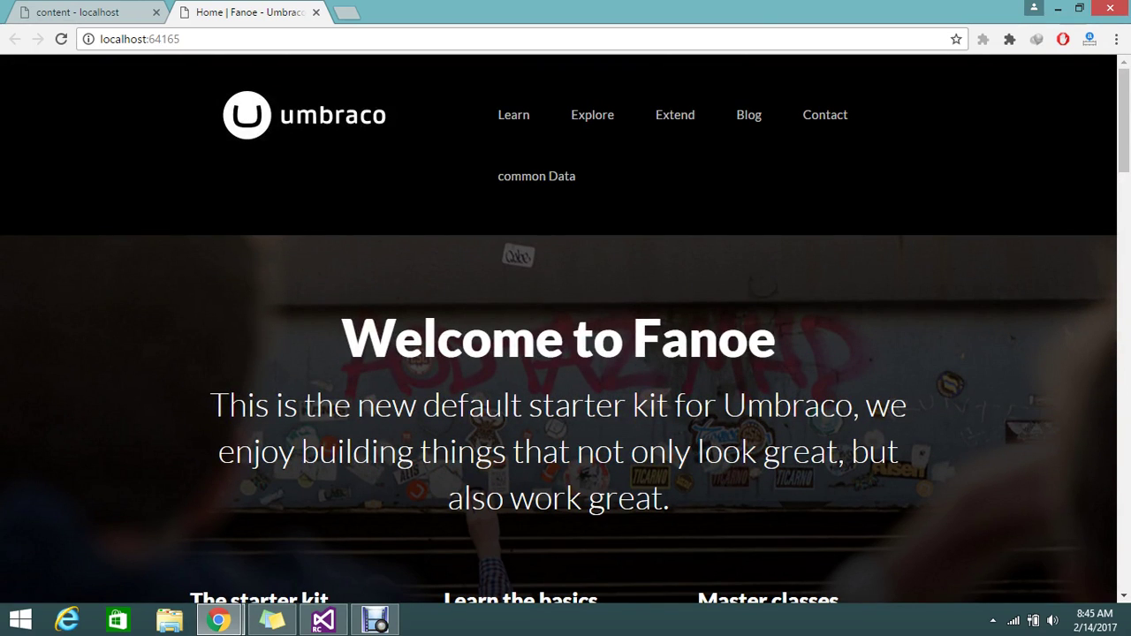
pyautogui.hotkey('ctrl', 'Tab')
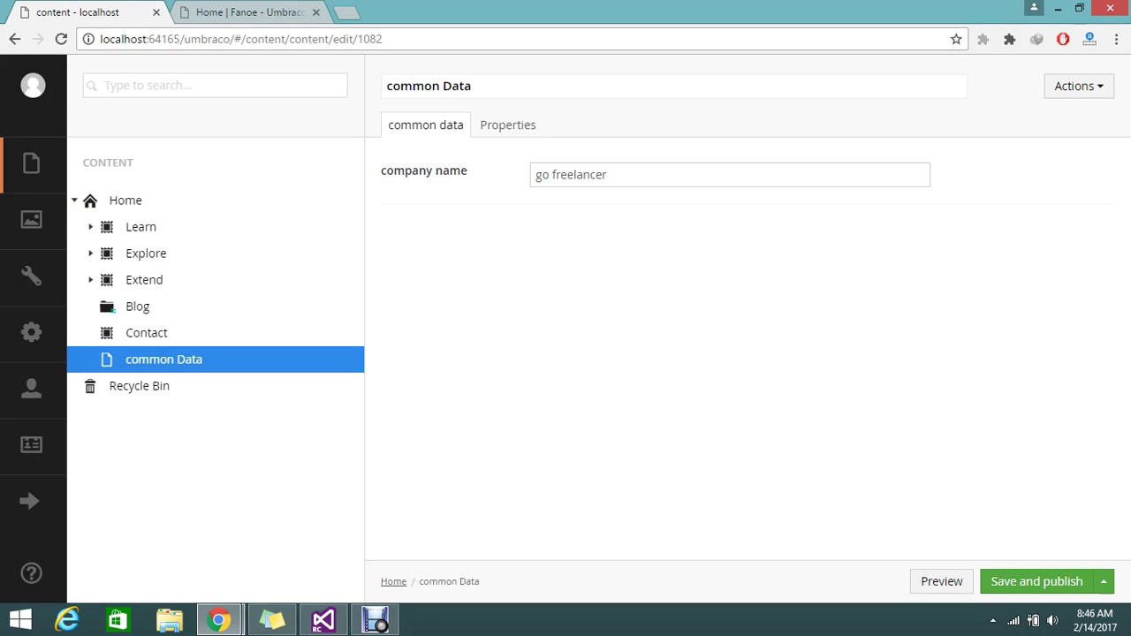
pyautogui.click(217, 11)
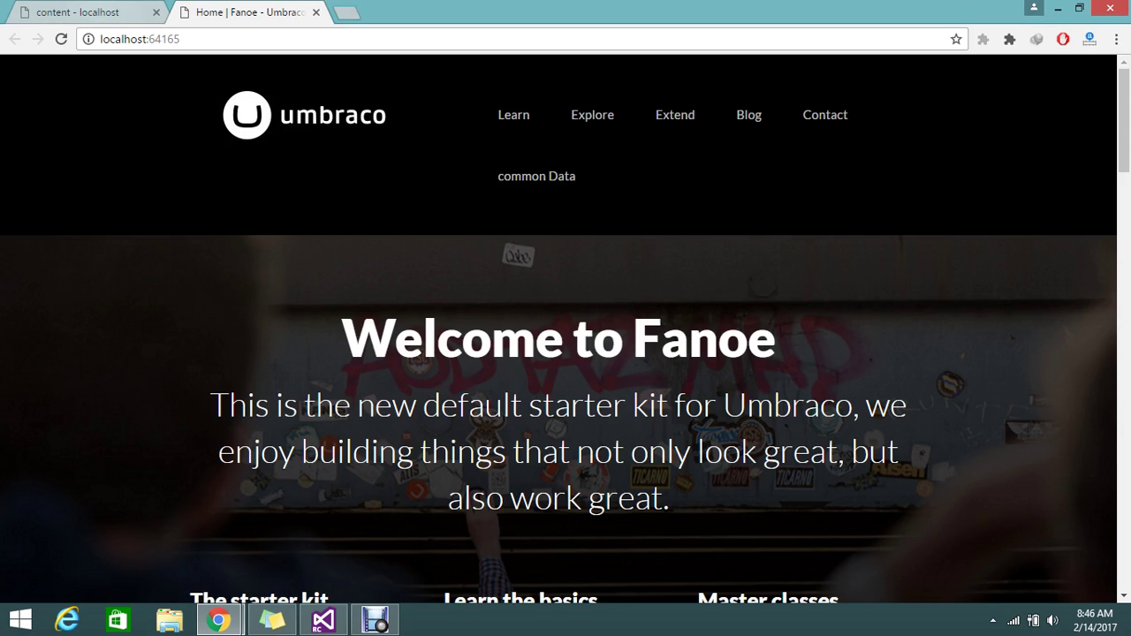
pyautogui.click(98, 12)
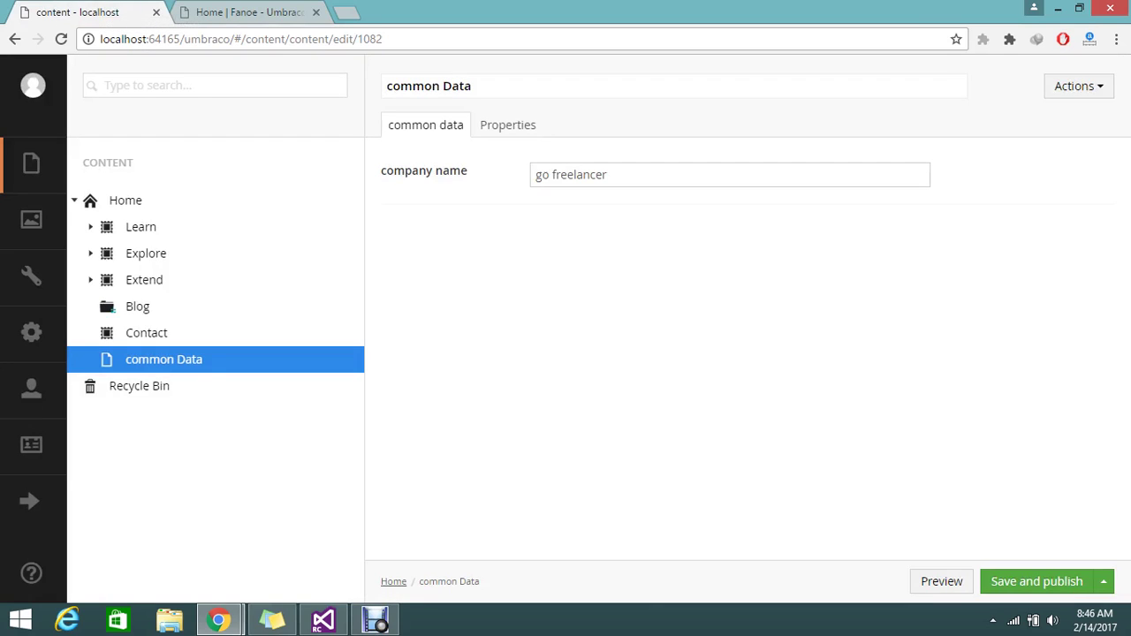